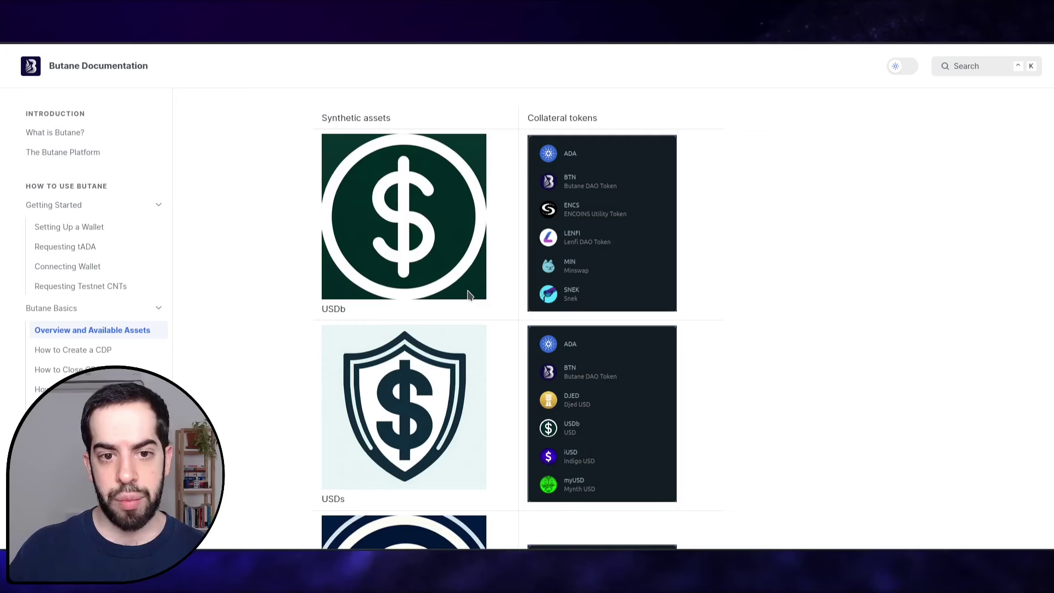
Review the documentation's table of synthetic assets and the collateral tokens accepted for each, from USDb through SOLp.
scroll(468, 295, "up", 2)
scroll(468, 295, "down", 6)
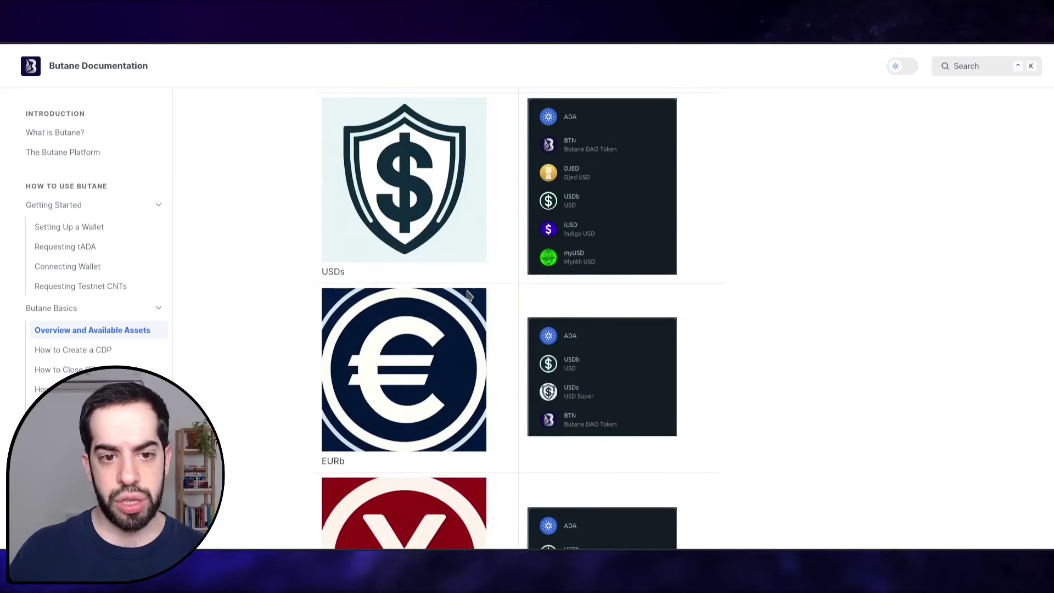
scroll(467, 296, "up", 2)
scroll(468, 296, "down", 10)
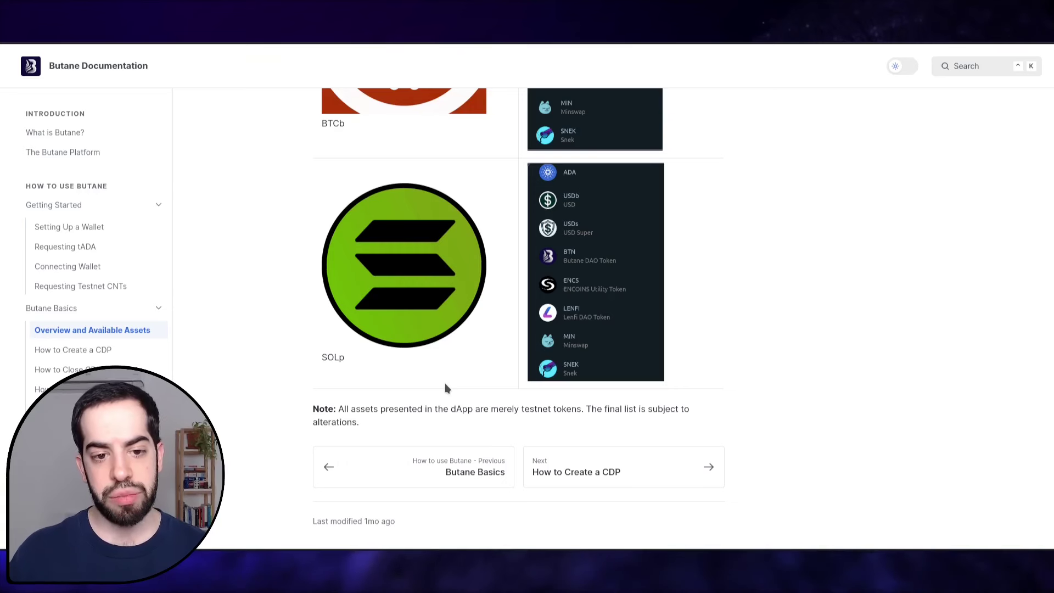
scroll(422, 391, "up", 10)
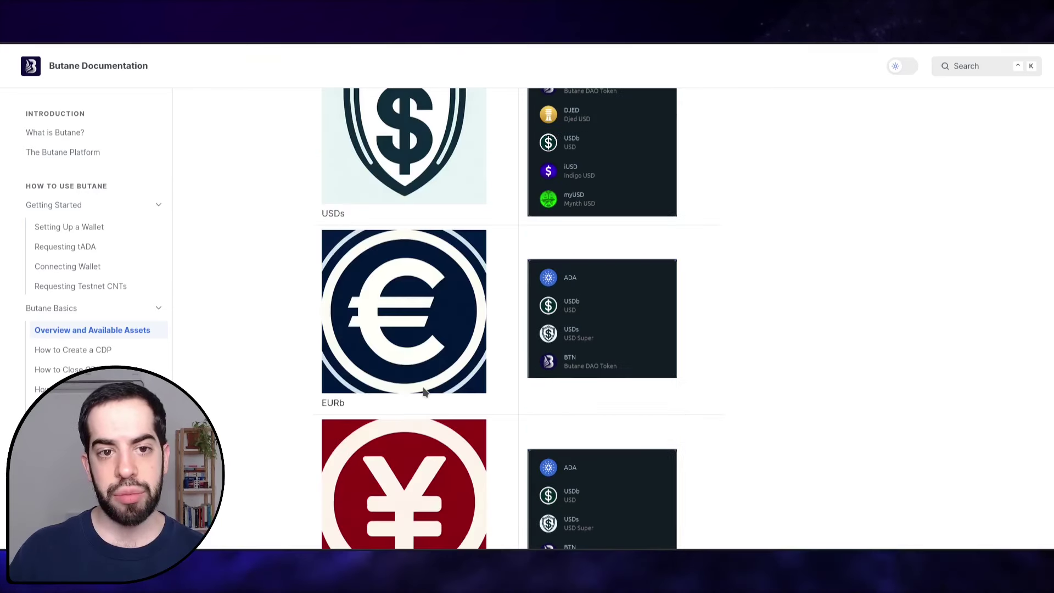
scroll(423, 391, "up", 4)
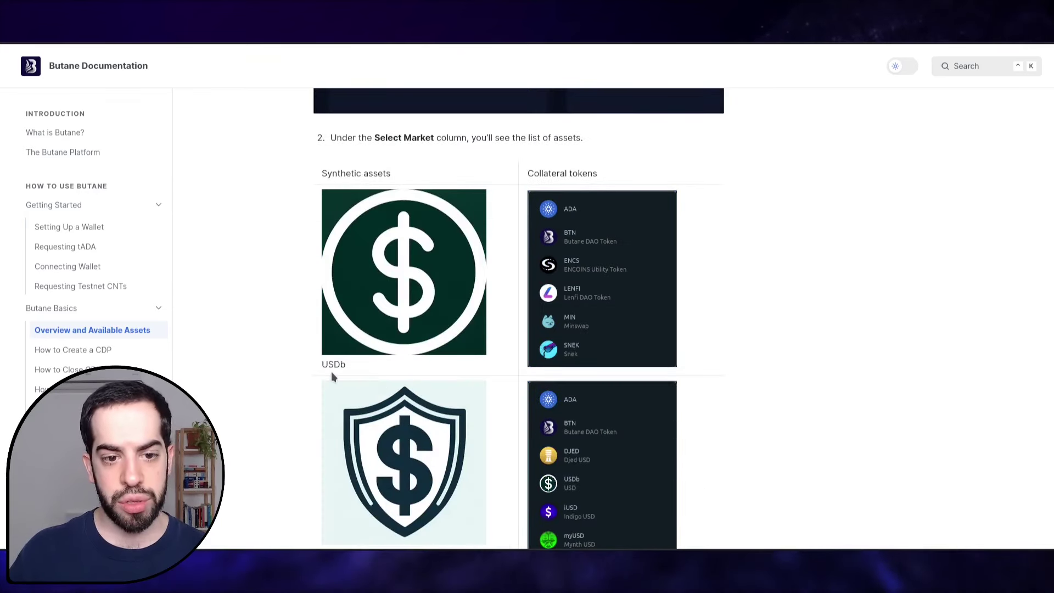
scroll(361, 355, "down", 4)
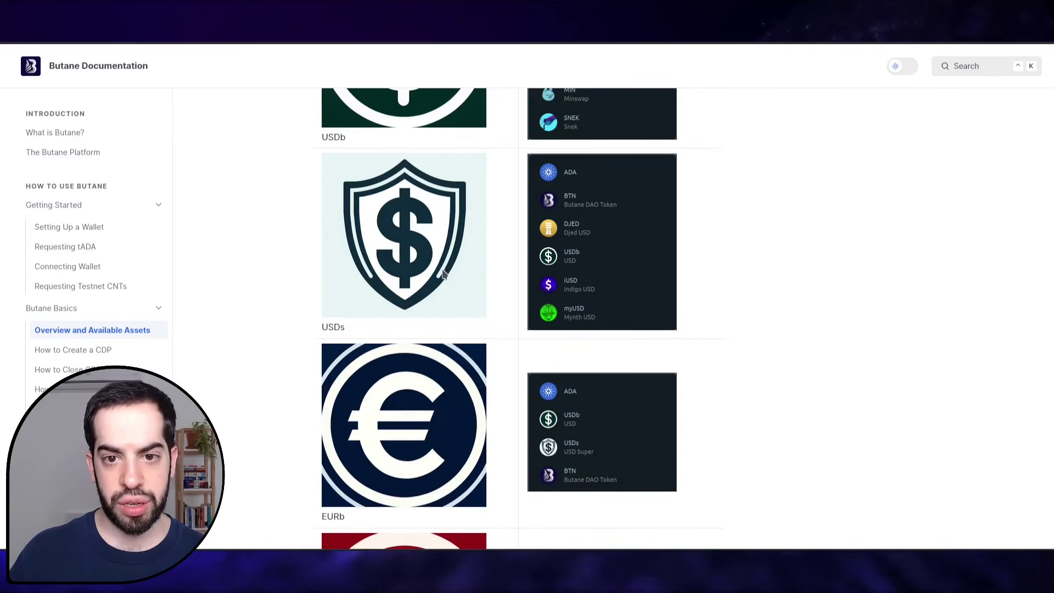
scroll(438, 313, "up", 2)
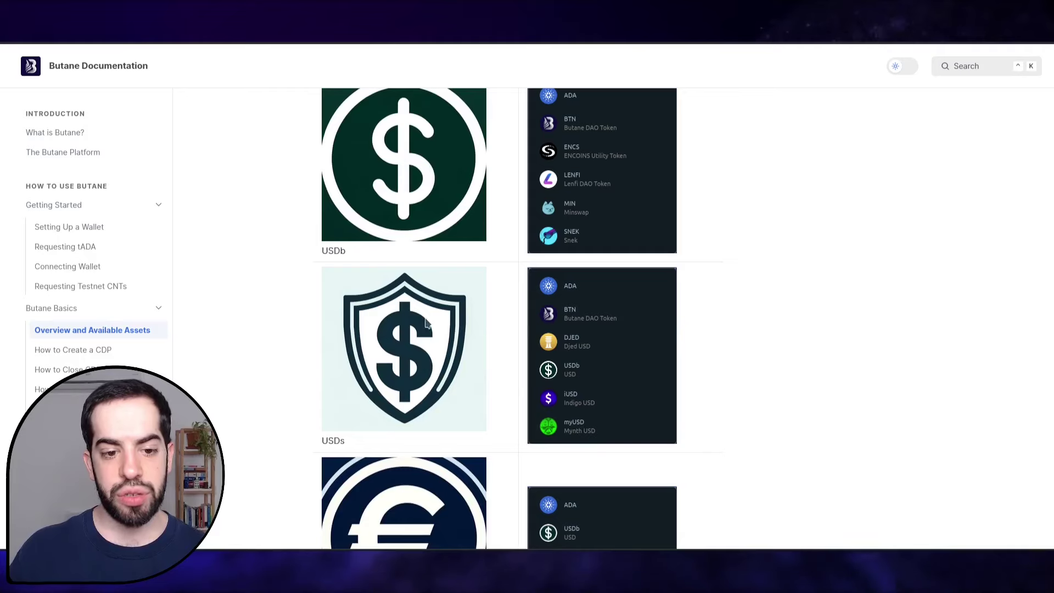
scroll(409, 321, "down", 9)
scroll(403, 343, "down", 3)
scroll(412, 297, "up", 4)
scroll(423, 236, "down", 4)
scroll(431, 188, "up", 4)
scroll(423, 236, "down", 5)
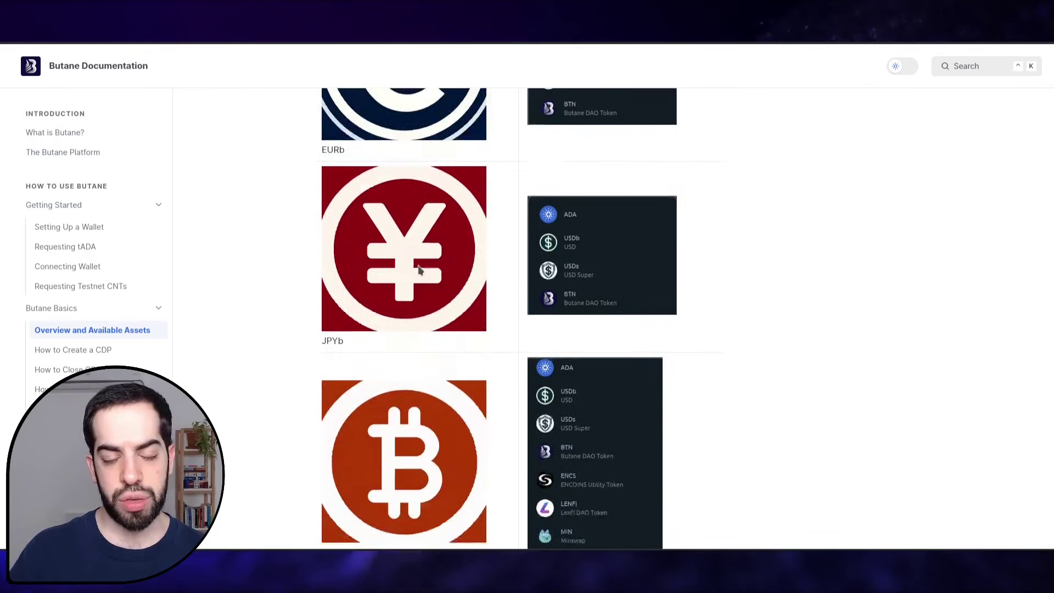
scroll(393, 287, "down", 4)
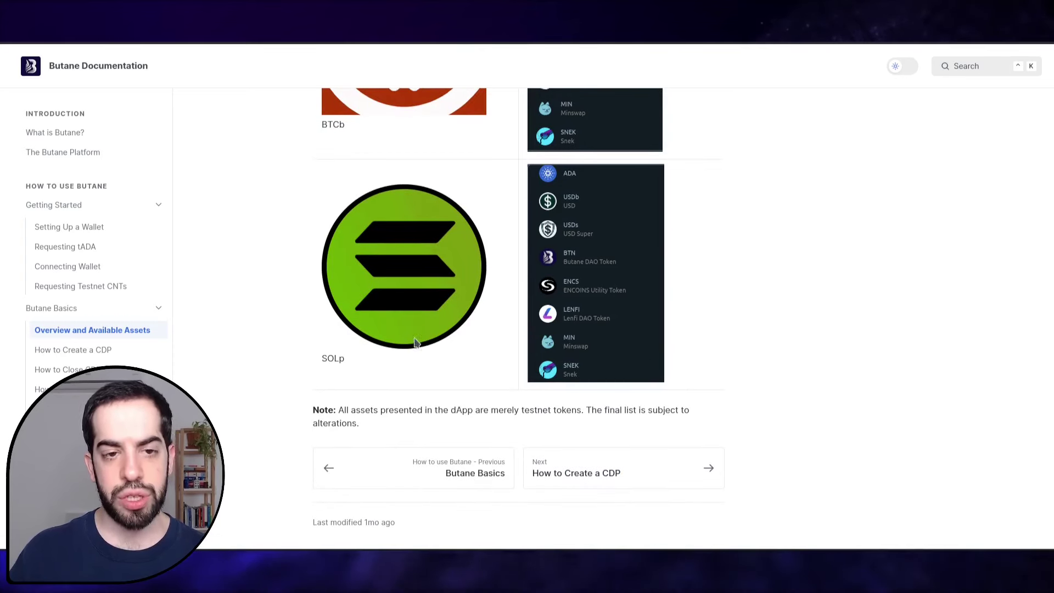
scroll(469, 328, "up", 4)
scroll(461, 351, "up", 8)
scroll(383, 374, "down", 2)
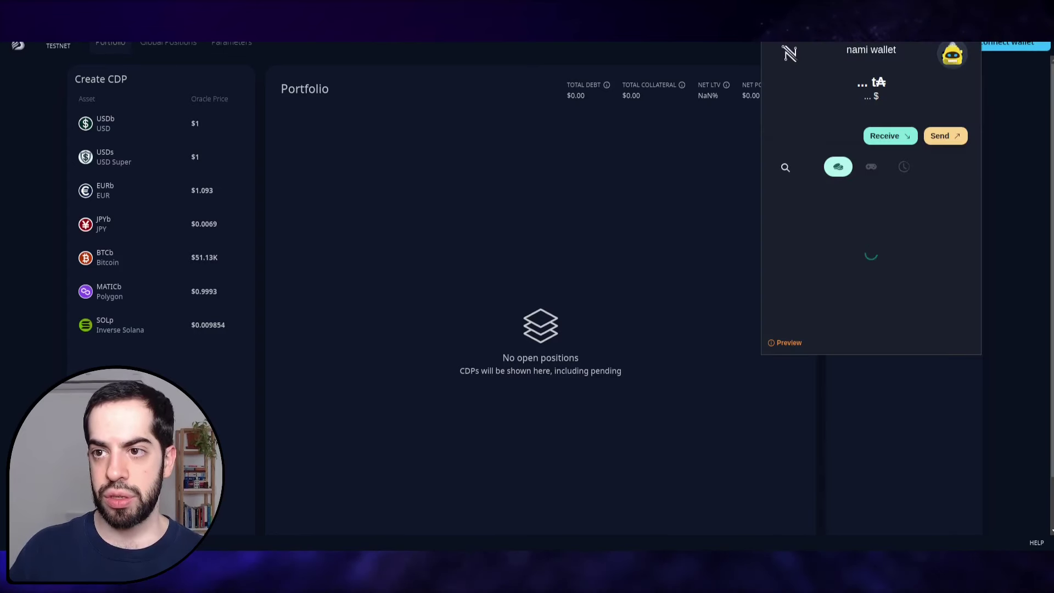
Check the network selection in the Nami wallet's settings, keeping it on Preview, and close the wallet.
left_click(953, 55)
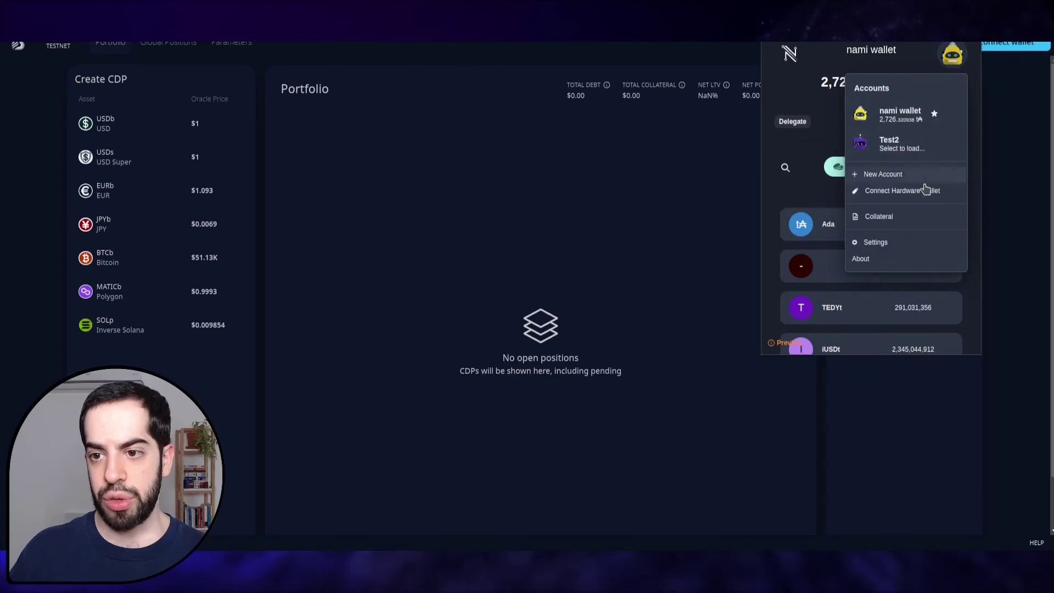
left_click(914, 250)
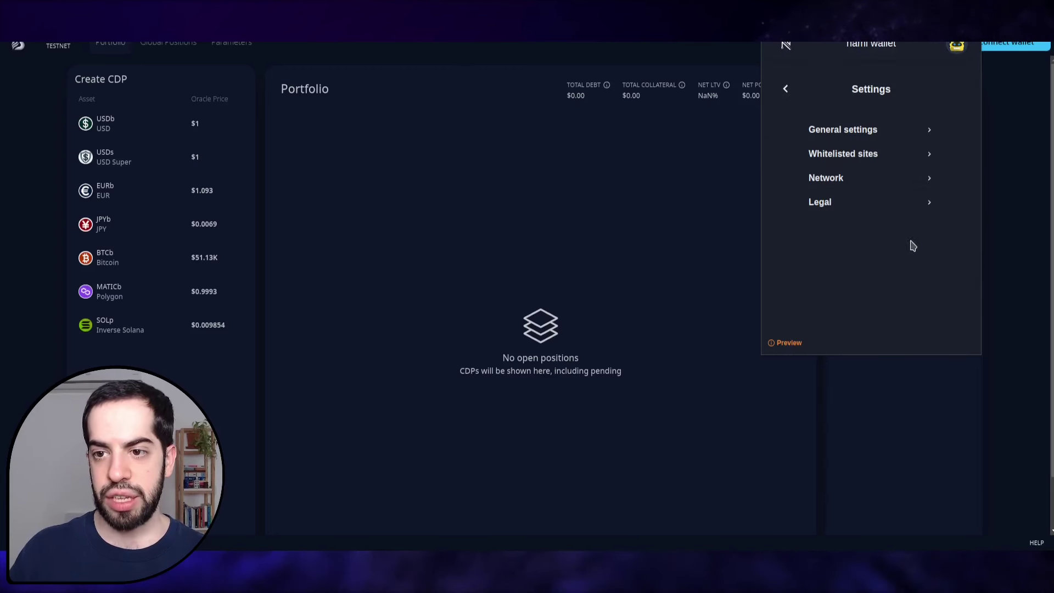
left_click(866, 177)
left_click(885, 126)
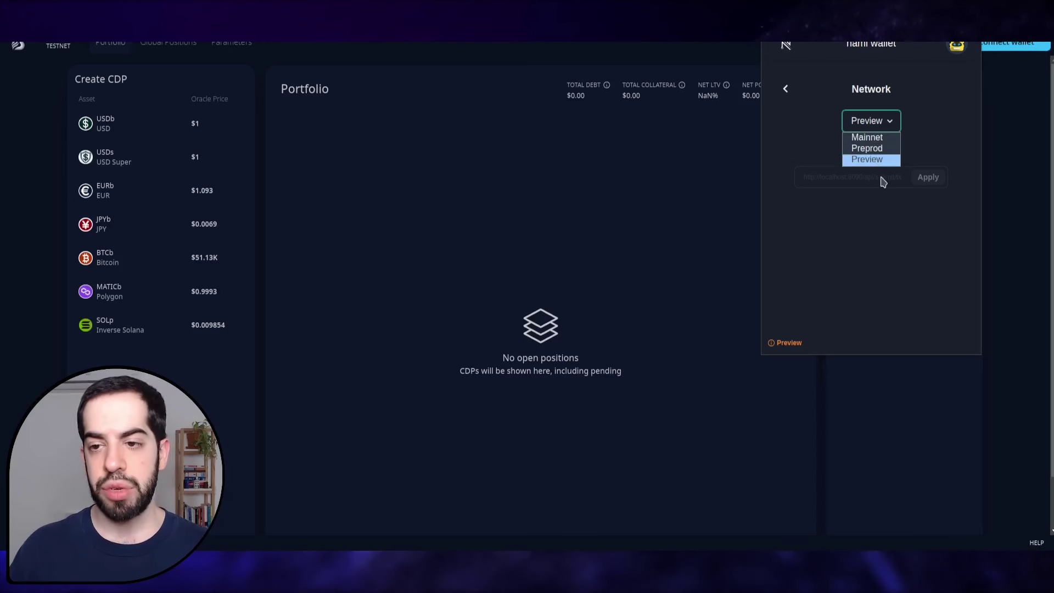
left_click(785, 89)
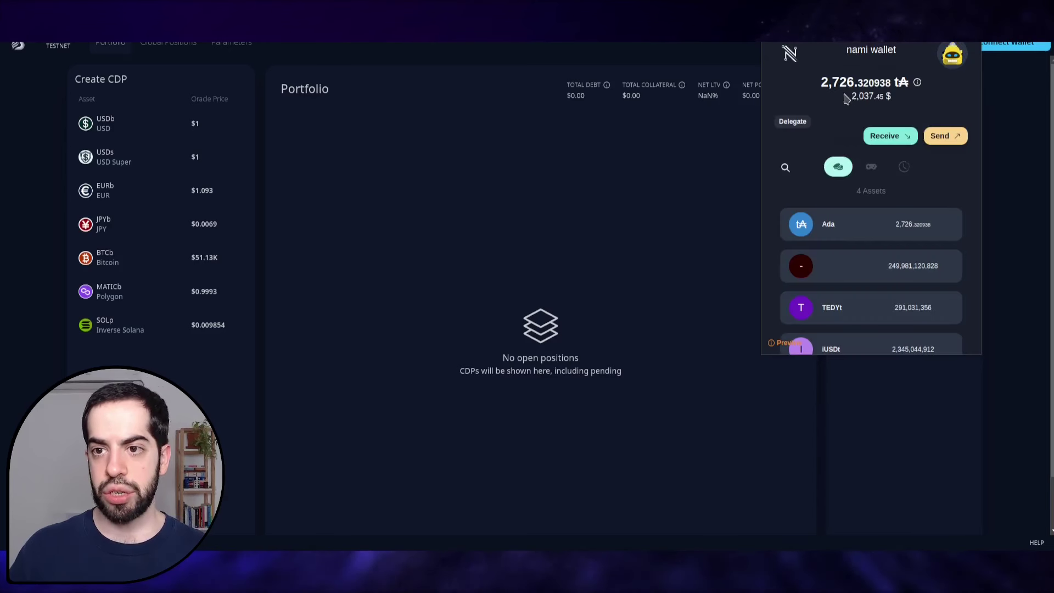
left_click(1014, 120)
Connect the Nami wallet to the Butane testnet app.
left_click(998, 49)
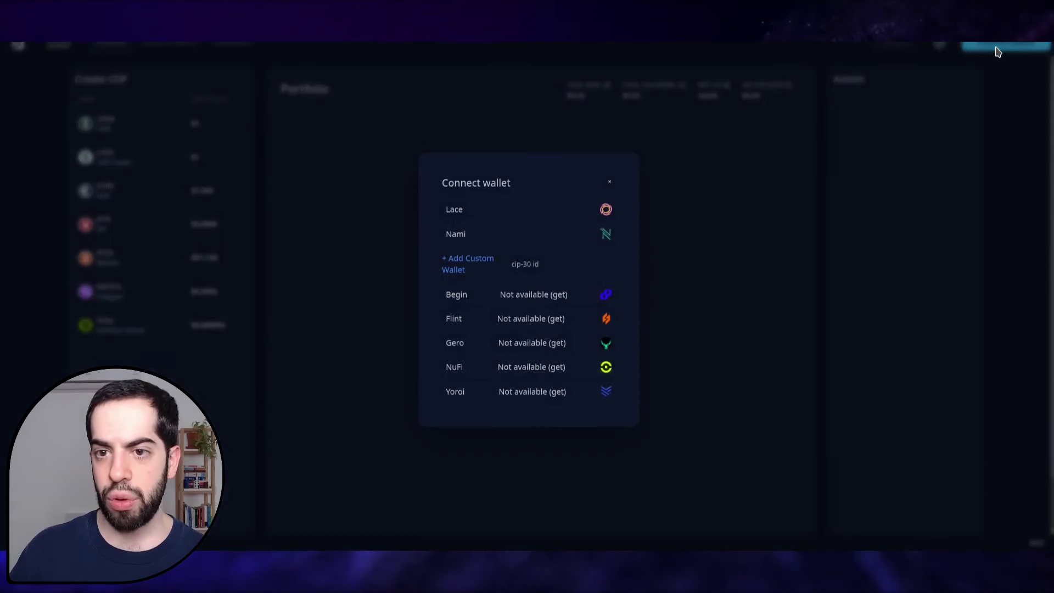
left_click(481, 235)
left_click(589, 308)
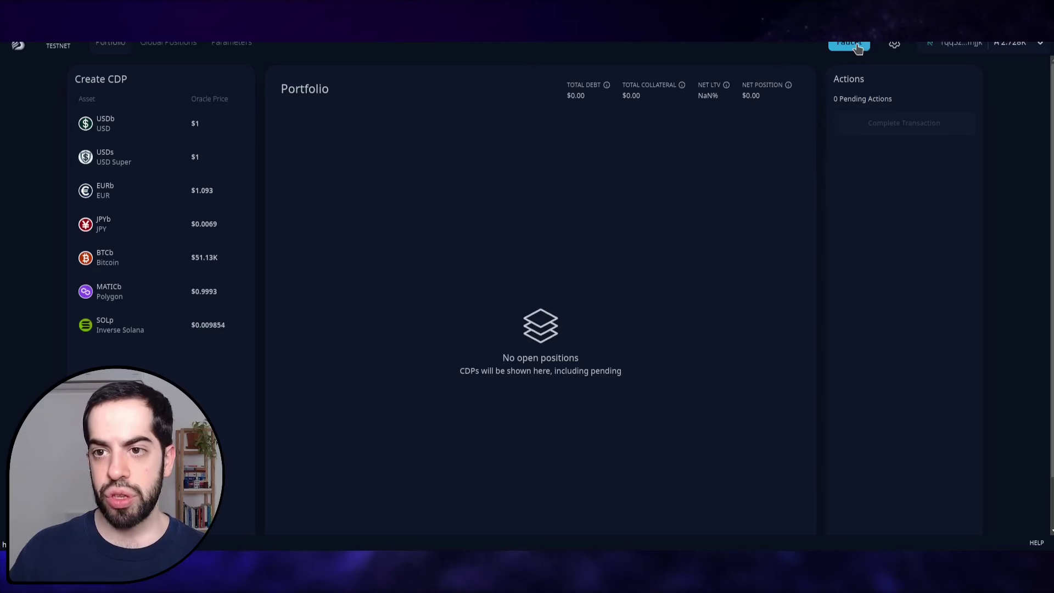
Request the maximum amount of BTN, 1098.901099, from the Butane faucet and mint it.
left_click(858, 48)
left_click(622, 183)
left_click(593, 192)
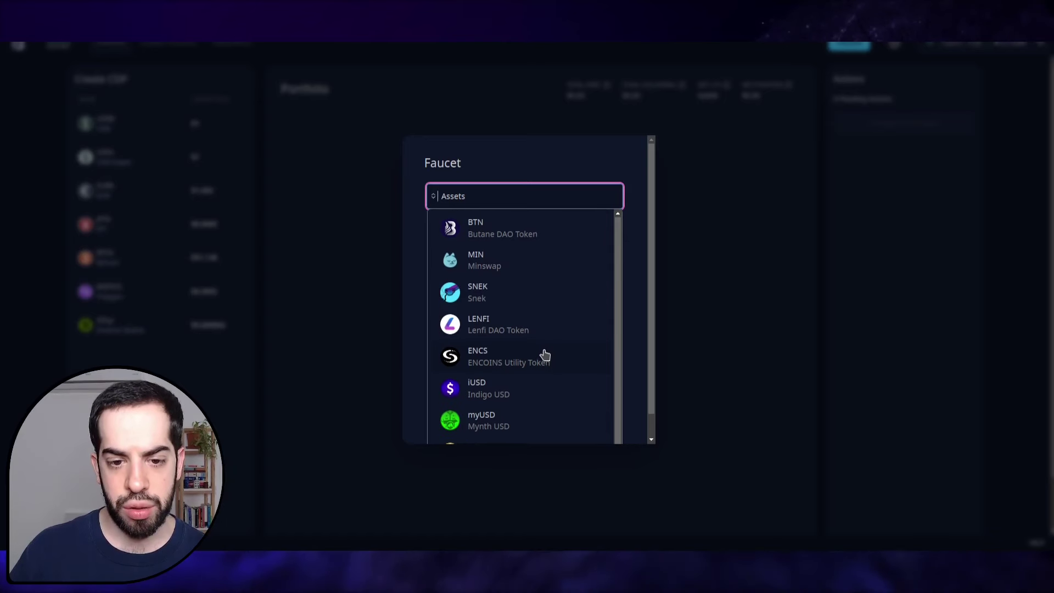
left_click(511, 238)
left_click(637, 280)
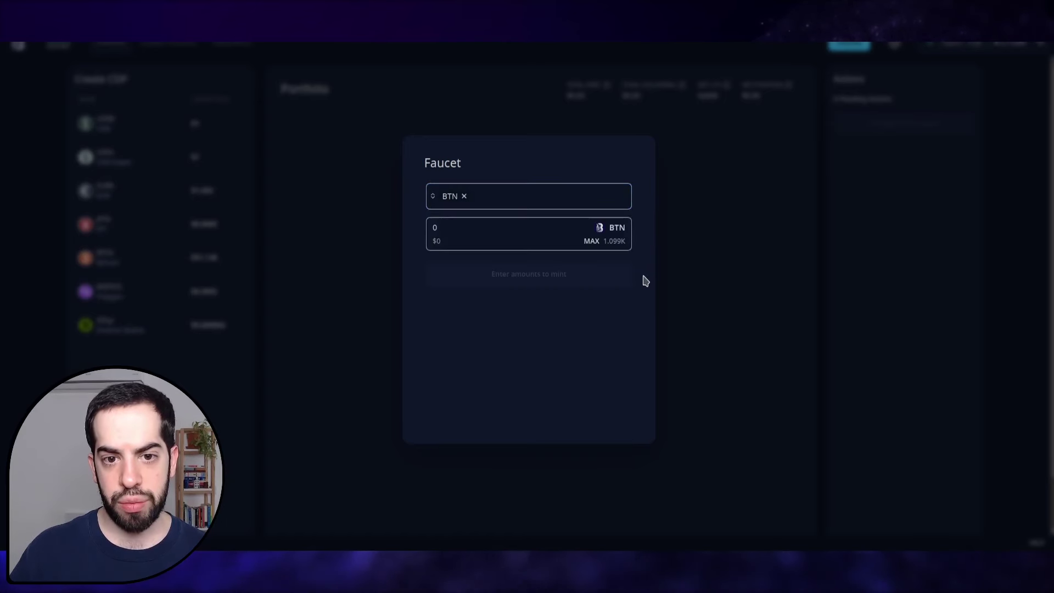
left_click(623, 242)
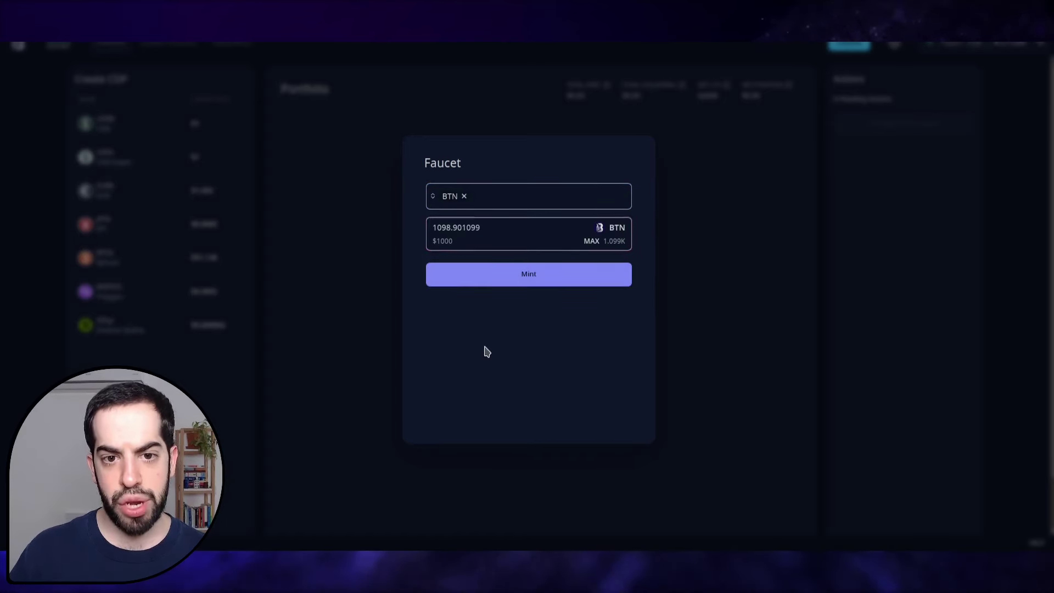
left_click(522, 283)
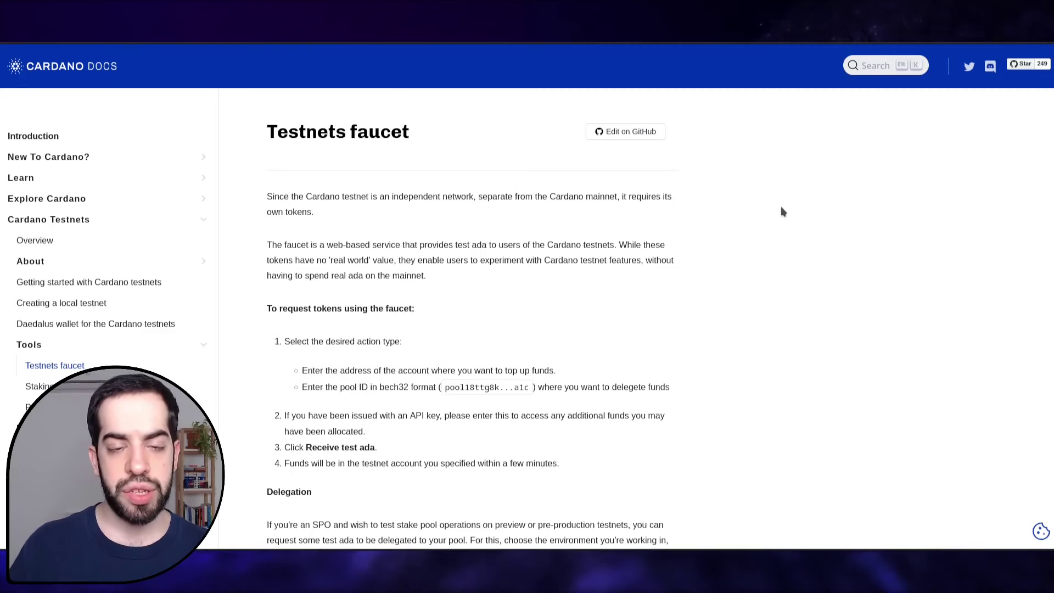
On the Cardano Docs testnets faucet form, choose Preview Testnet and Receive test ADA, and start the address entry.
scroll(697, 213, "down", 8)
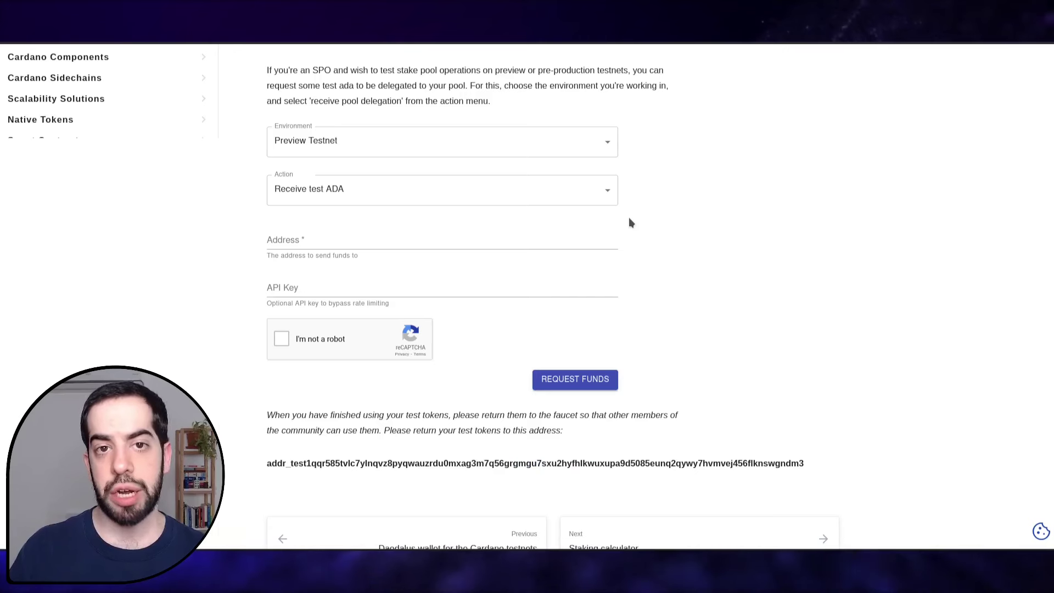
scroll(630, 220, "up", 8)
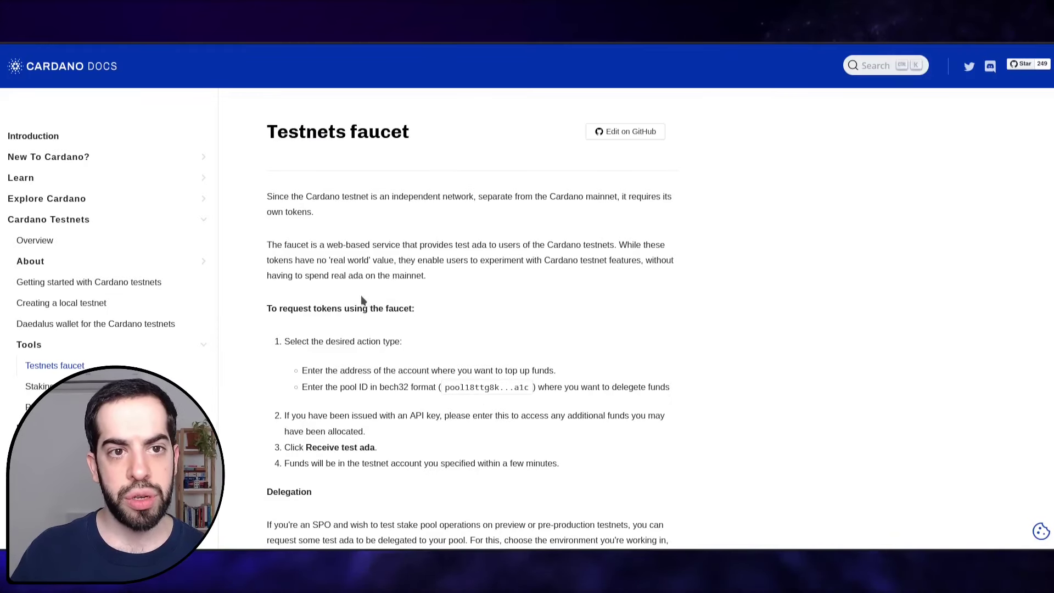
scroll(353, 294, "down", 6)
left_click(419, 259)
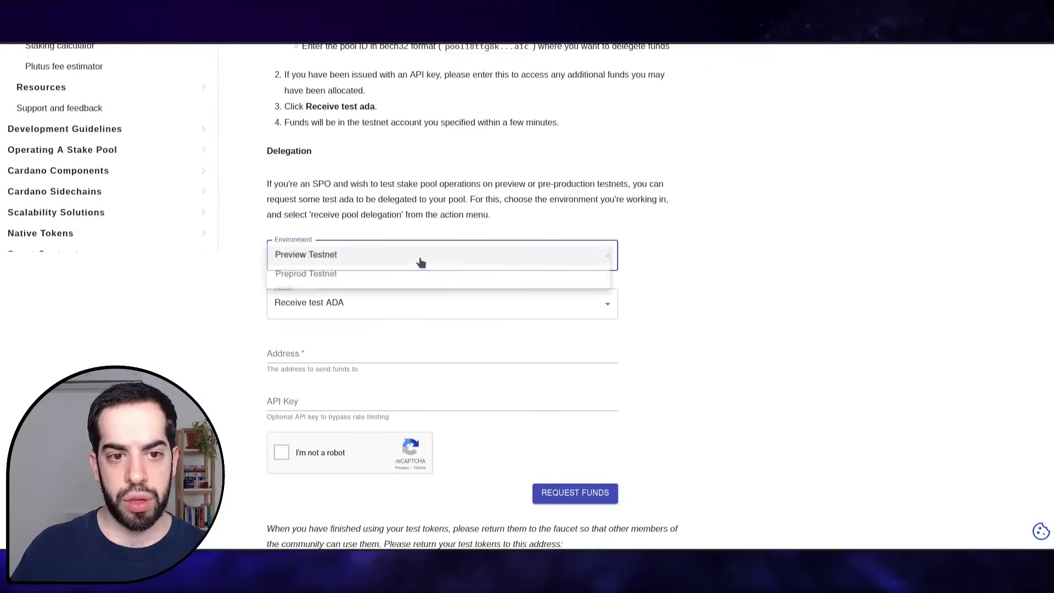
left_click(348, 254)
left_click(347, 312)
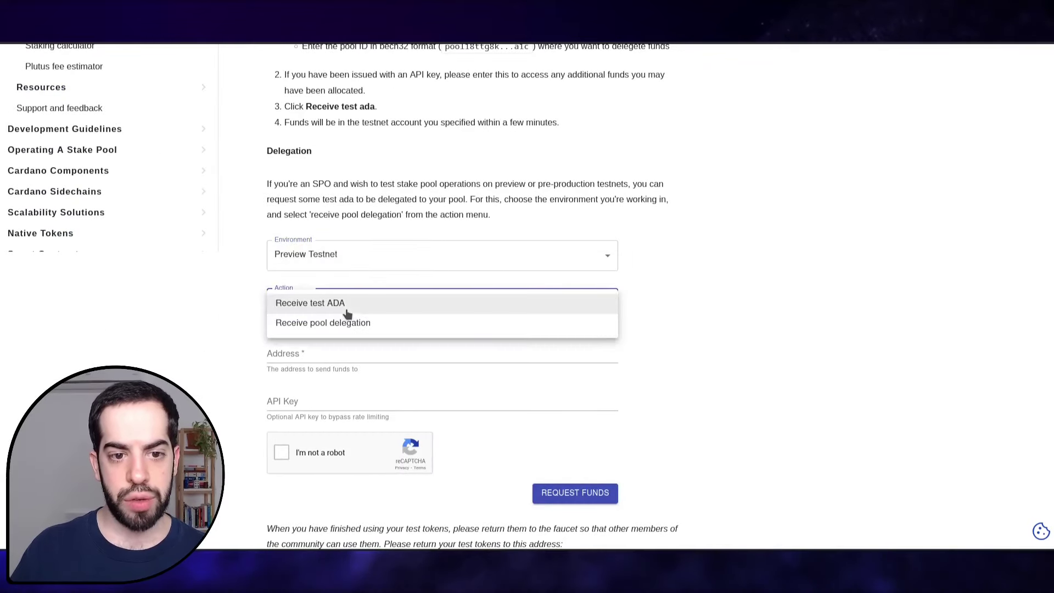
left_click(345, 312)
left_click(318, 356)
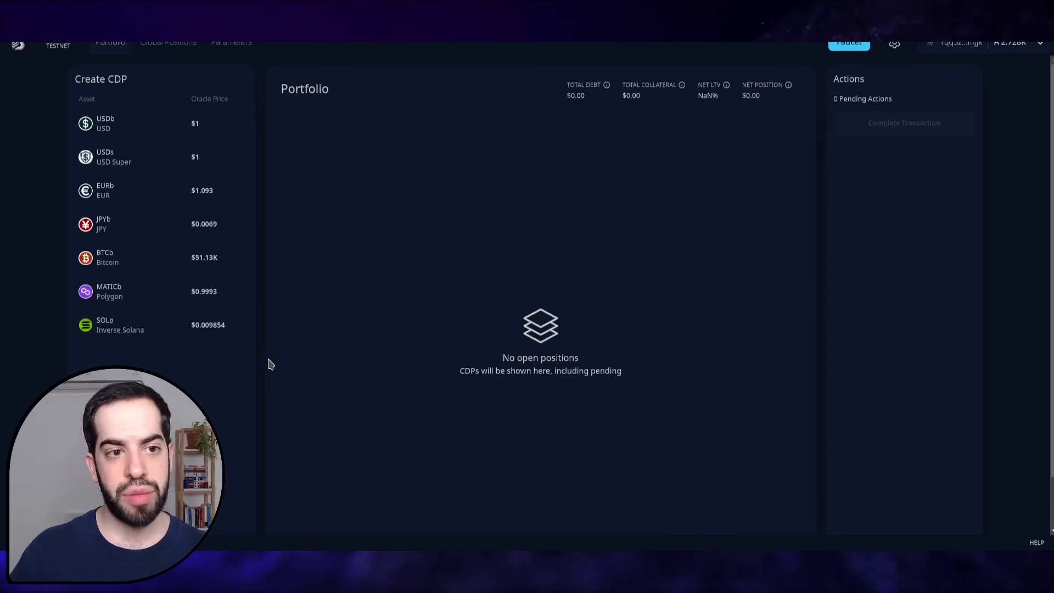
Open Butane's Global Positions and examine the listed positions' collateral makeup, debt, collateral ratios, health factors and liquidation options.
left_click(189, 53)
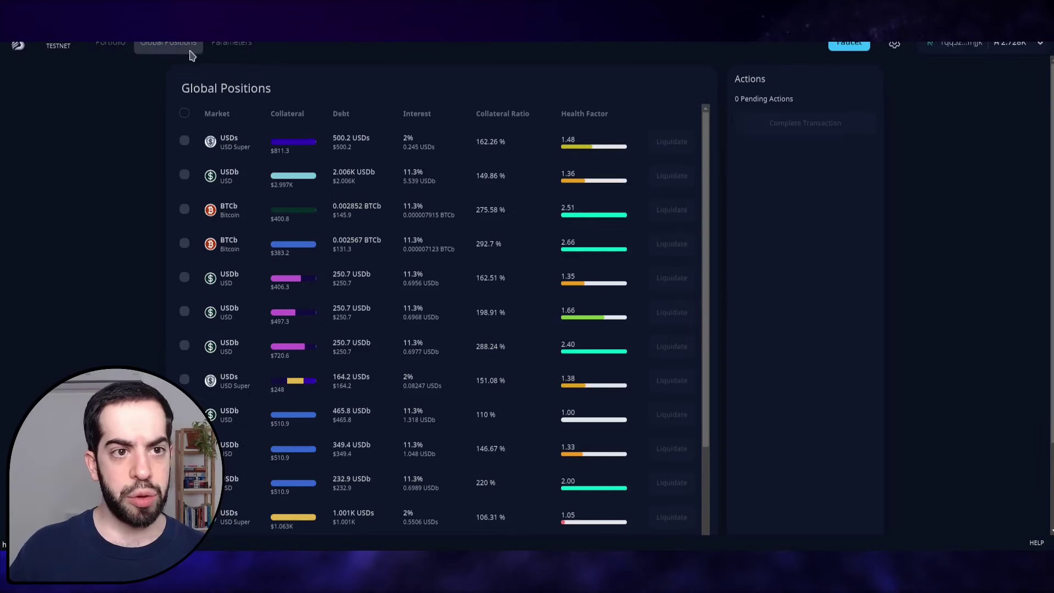
scroll(162, 327, "down", 5)
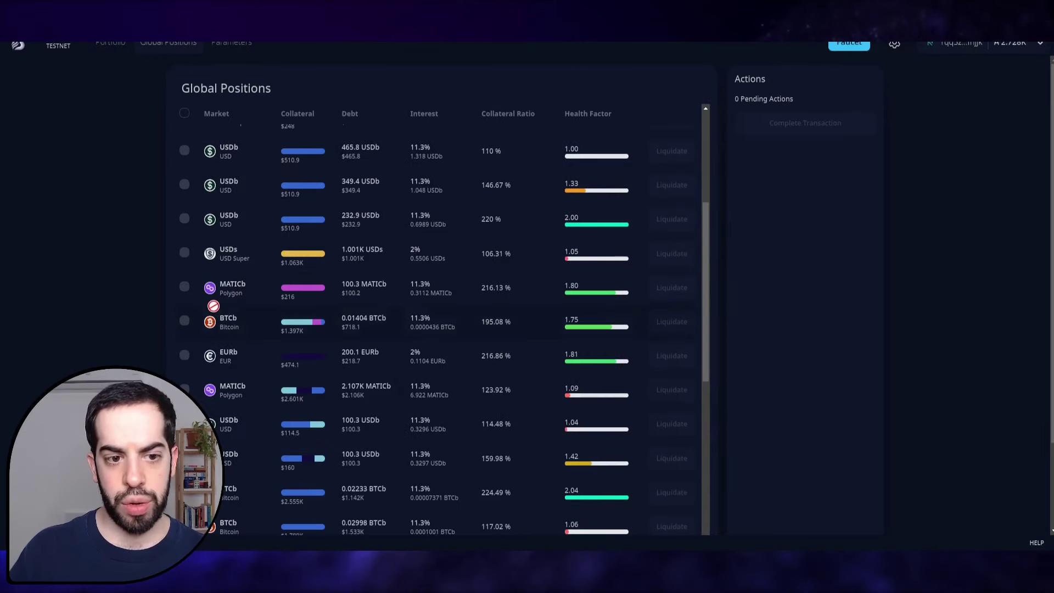
scroll(604, 325, "down", 7)
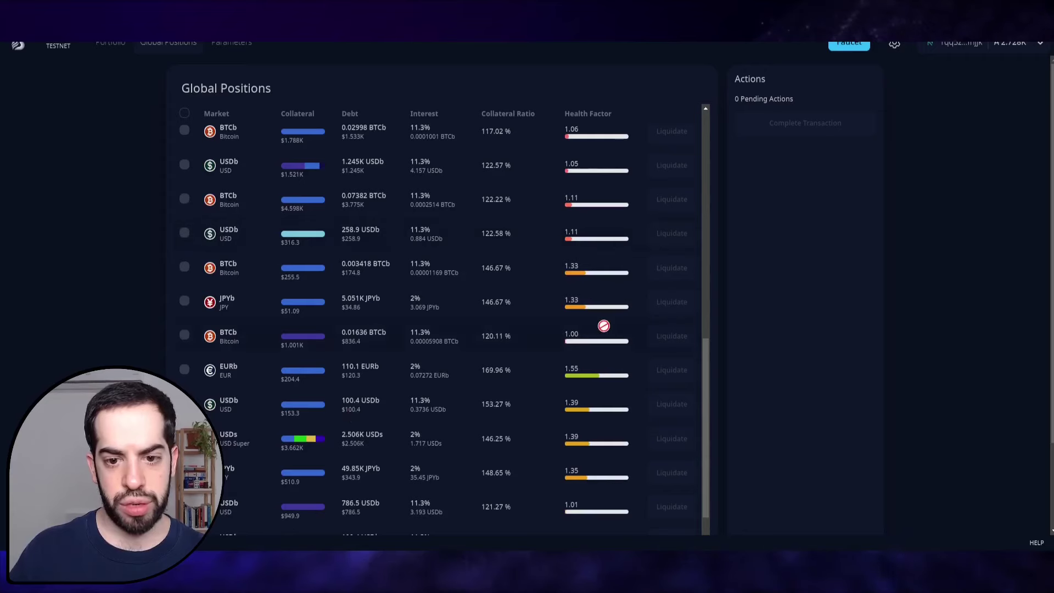
scroll(631, 335, "down", 3)
scroll(391, 334, "down", 10)
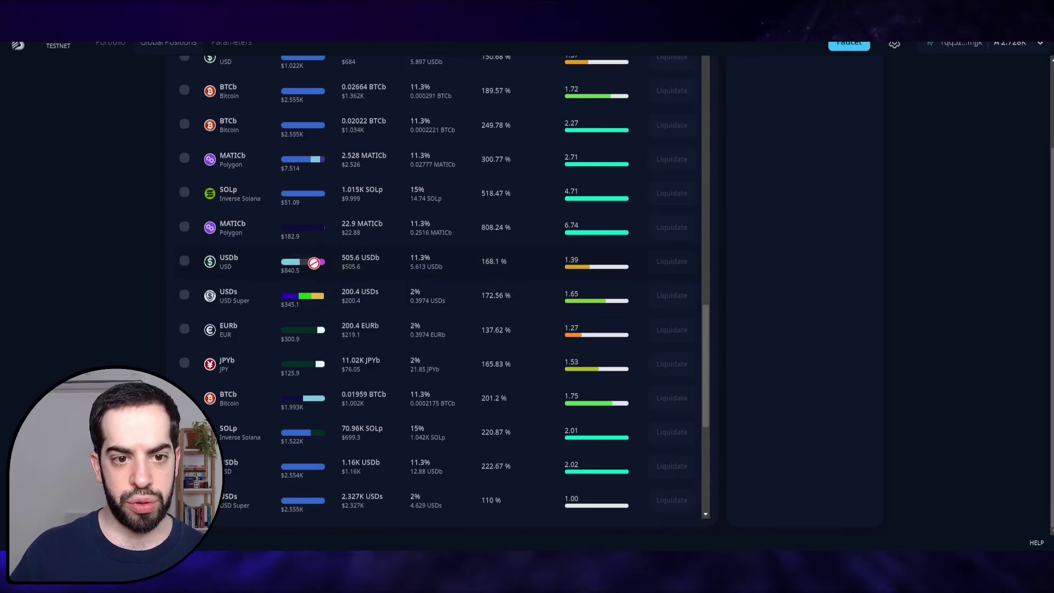
scroll(311, 263, "up", 2)
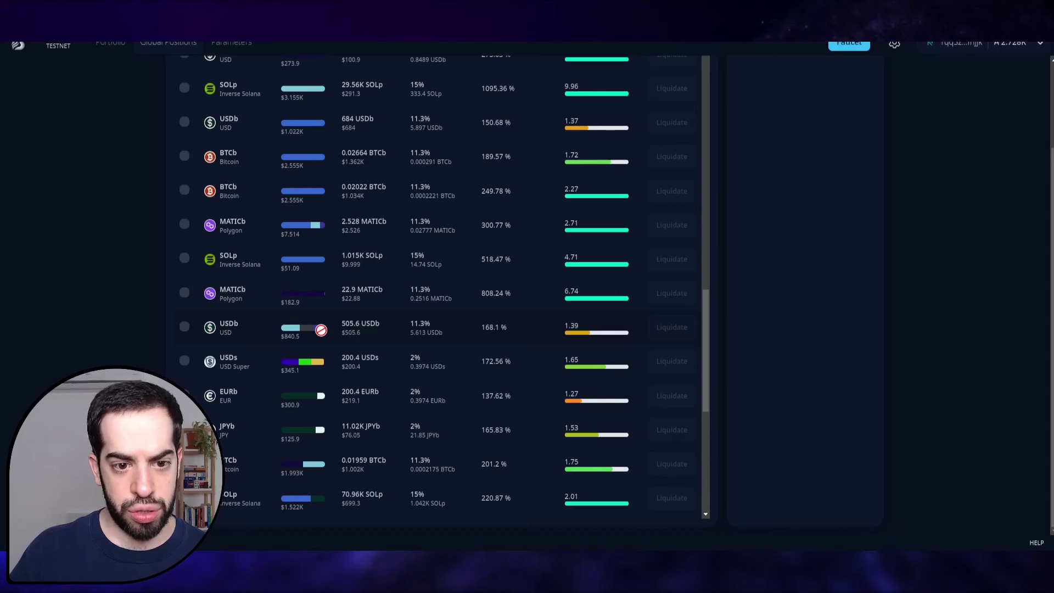
mouse_move(321, 330)
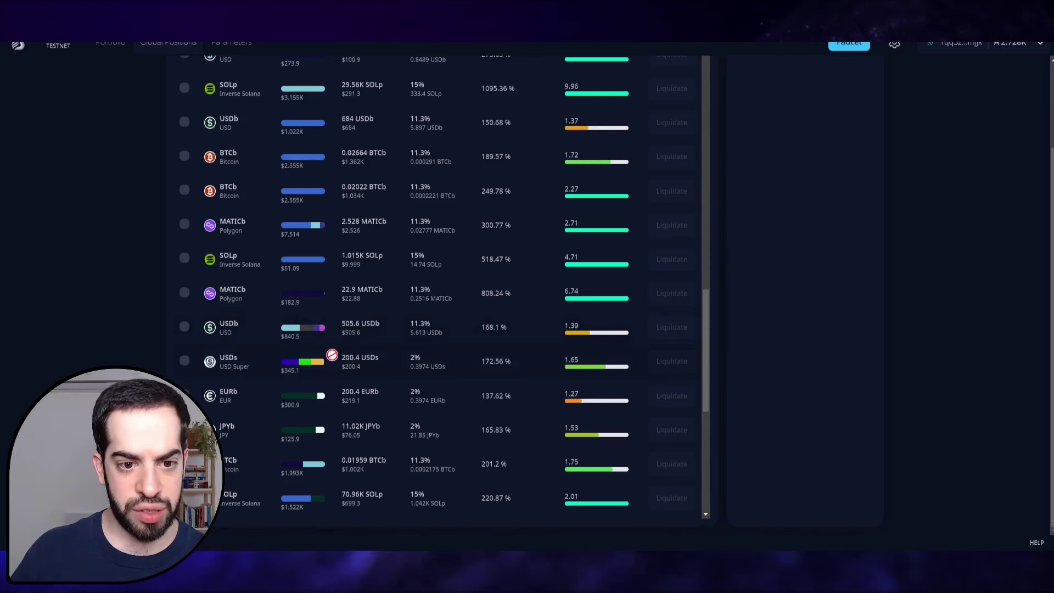
mouse_move(313, 359)
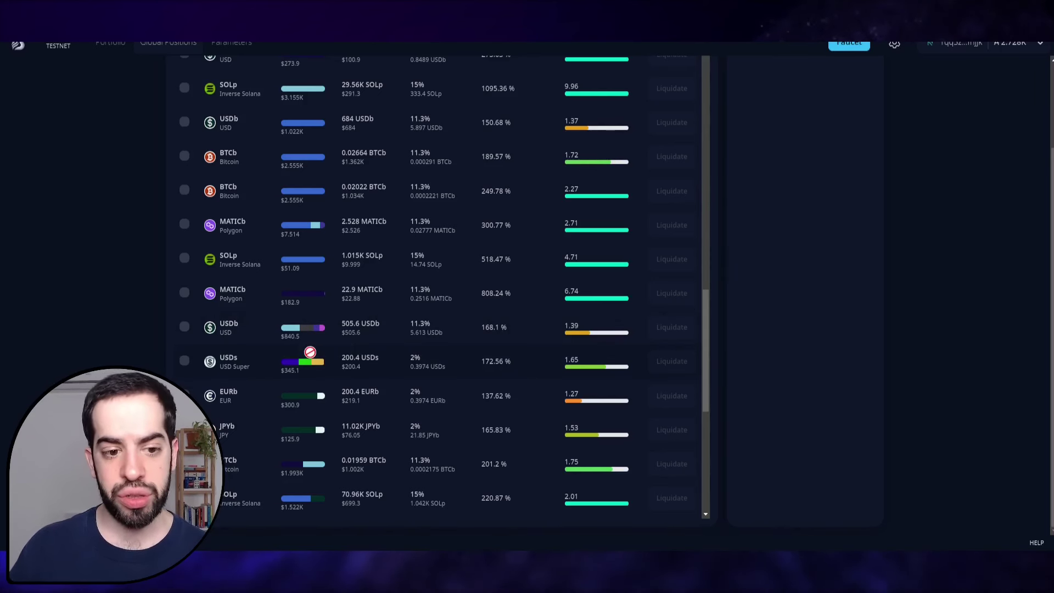
scroll(306, 395, "up", 15)
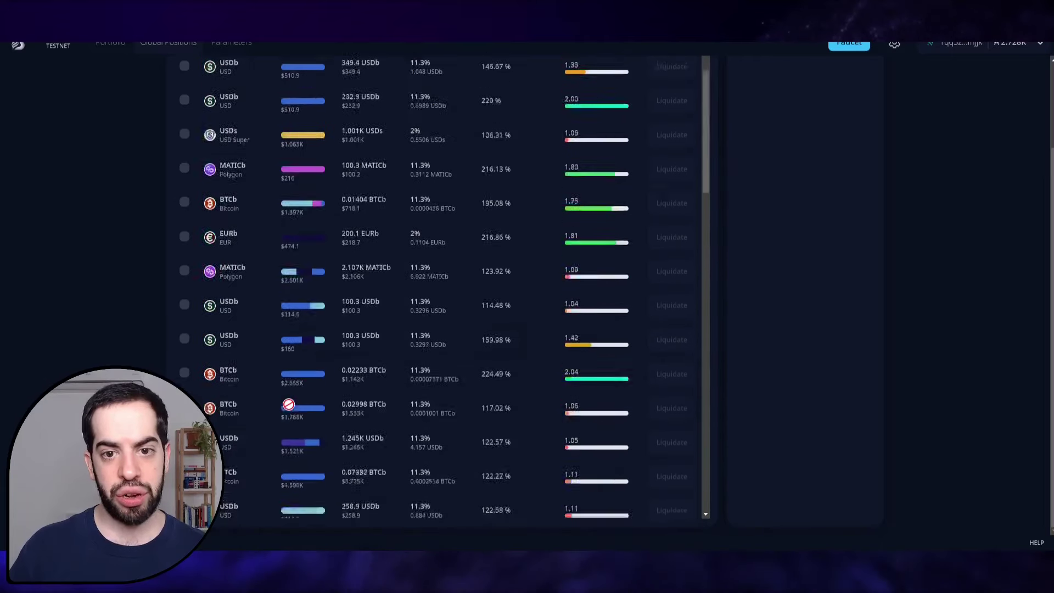
scroll(249, 457, "up", 3)
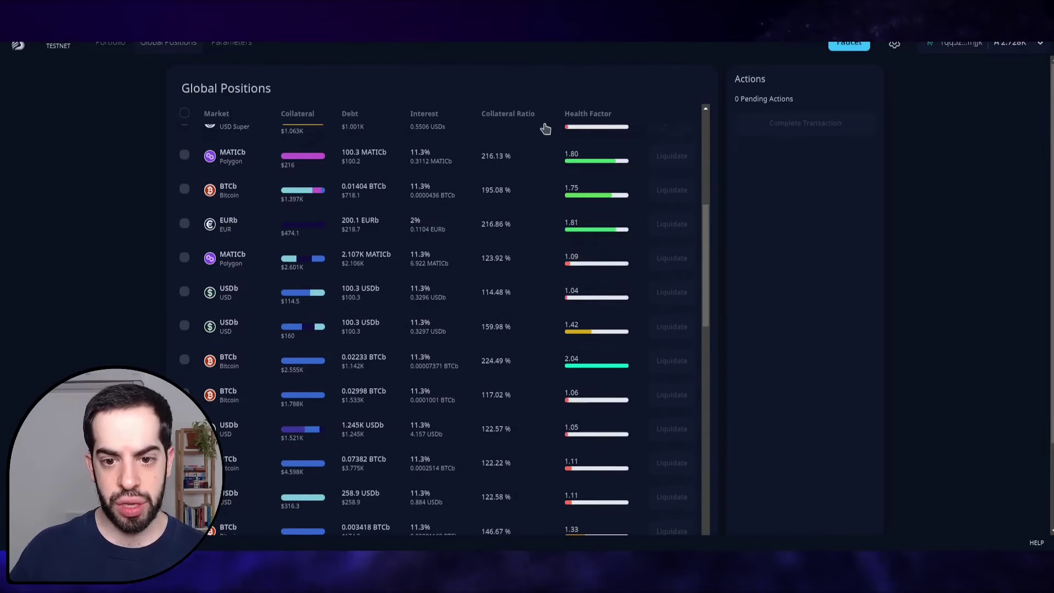
scroll(536, 140, "up", 3)
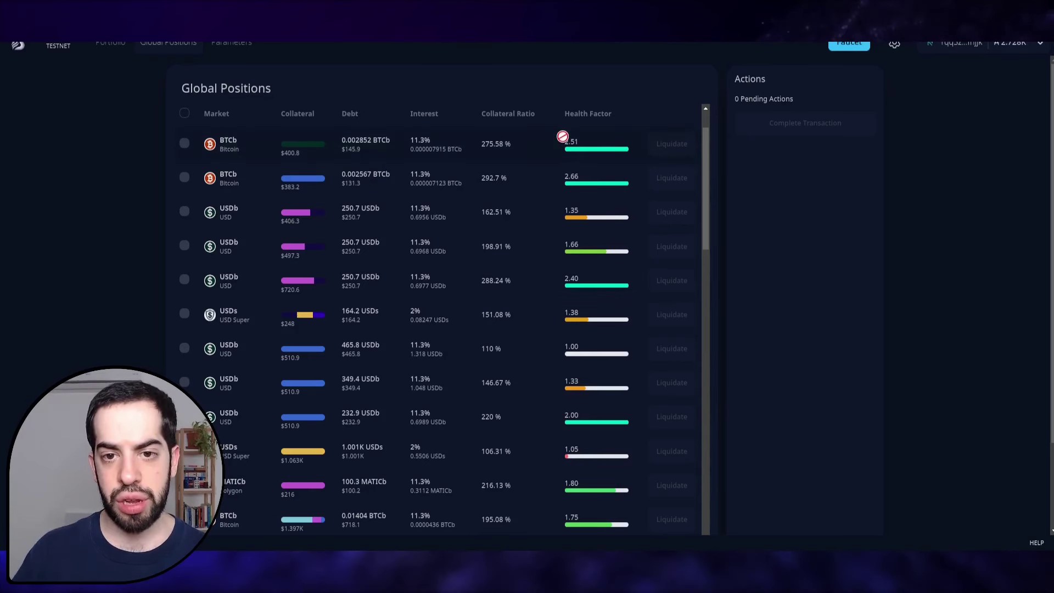
scroll(569, 243, "down", 3)
scroll(630, 381, "down", 4)
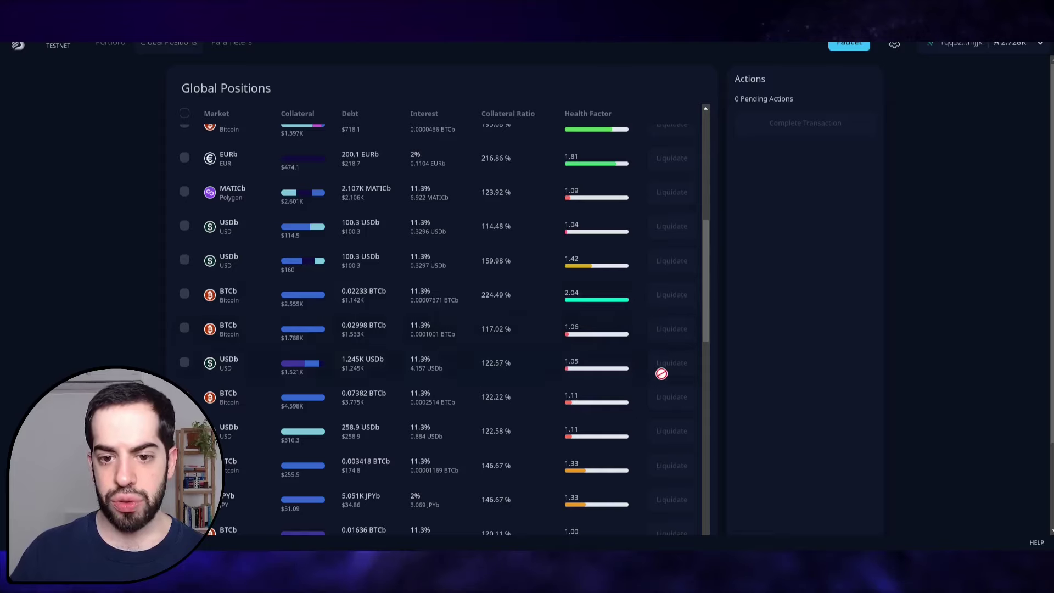
Find the BTCb position with health factor 0.86 in Global Positions and queue its liquidation.
scroll(657, 376, "down", 3)
scroll(572, 260, "down", 5)
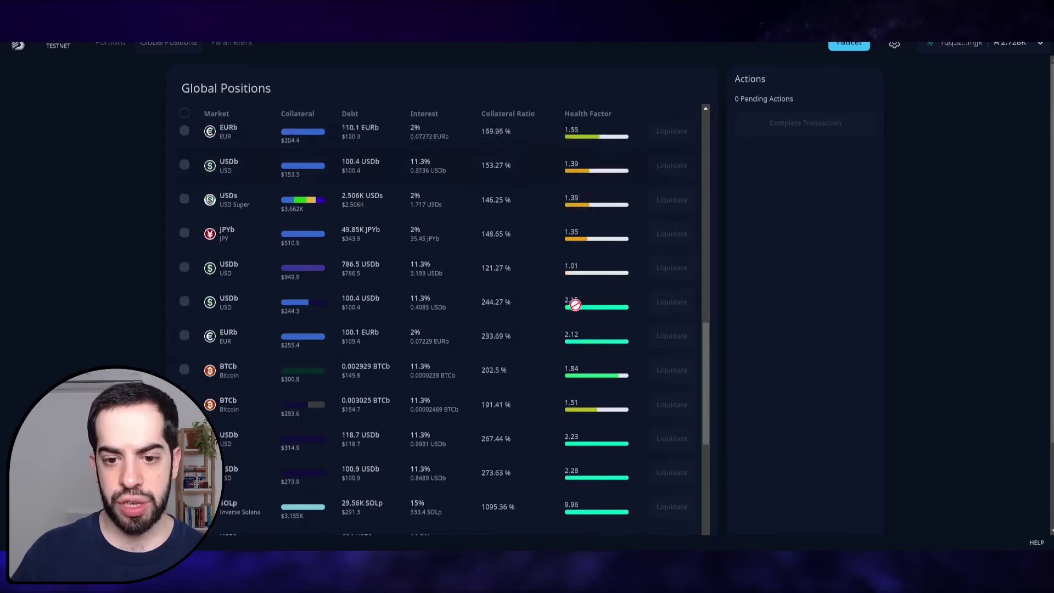
scroll(594, 357, "down", 10)
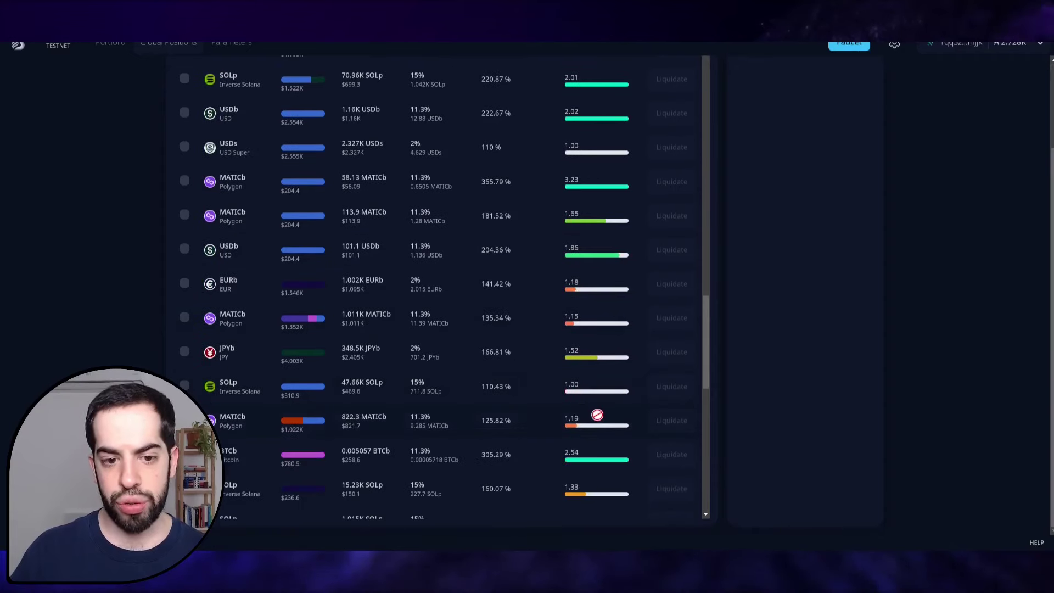
scroll(595, 416, "down", 10)
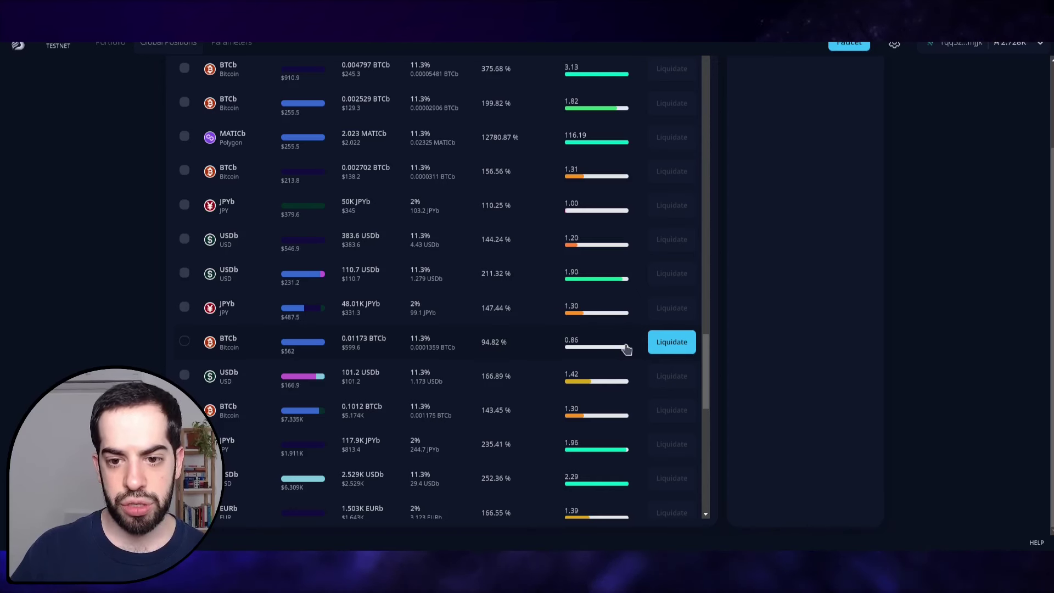
left_click(677, 350)
scroll(769, 385, "up", 2)
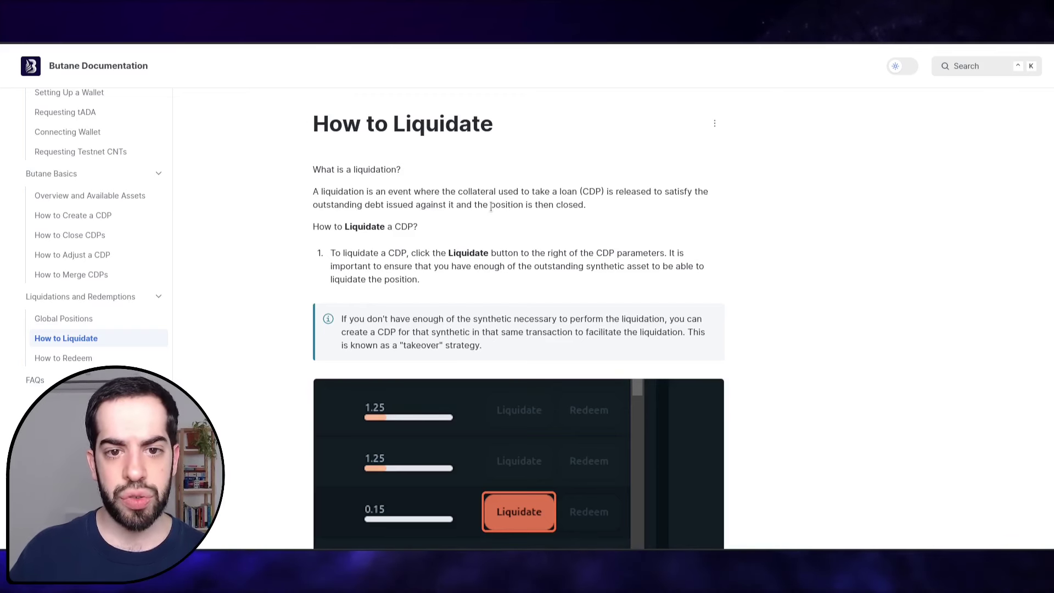
In the Butane Documentation, read How to Liquidate's explanation of releasing collateral to satisfy the outstanding debt and closing the position.
double_click(592, 192)
left_click(629, 197)
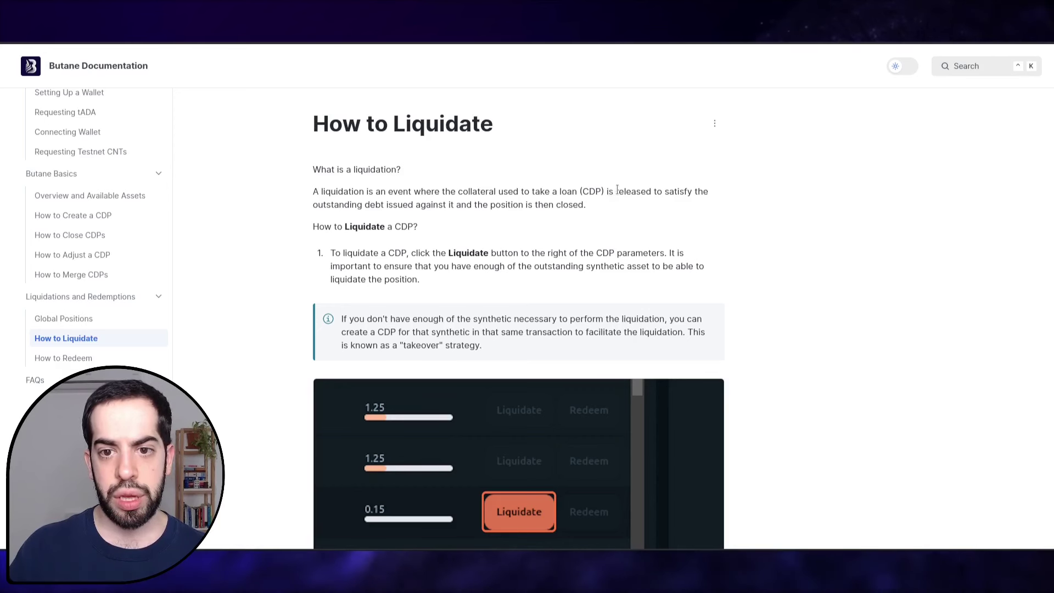
left_click(651, 211)
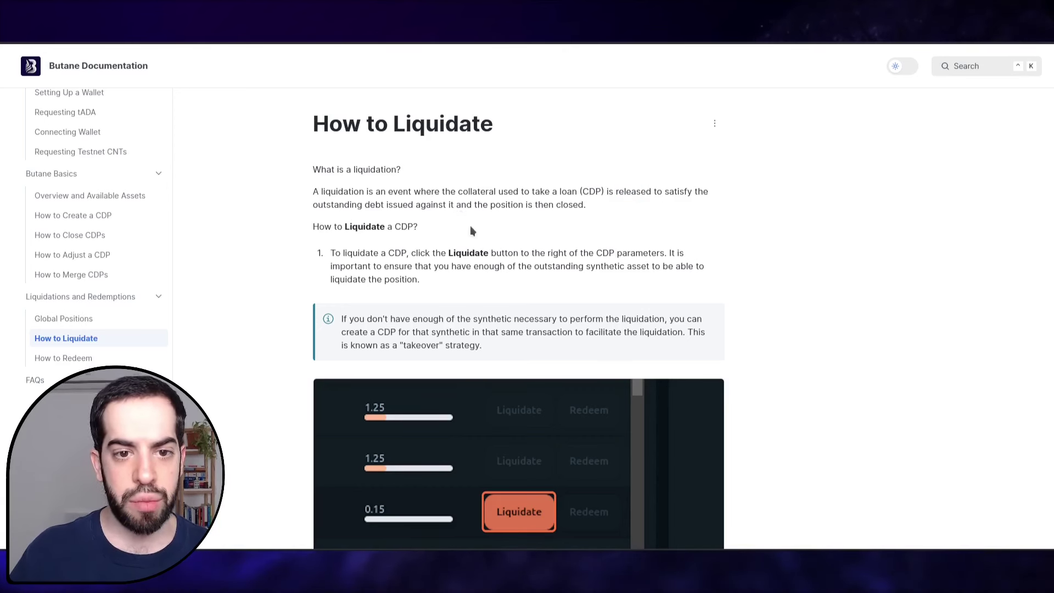
double_click(400, 205)
left_click_drag(443, 204, 586, 206)
left_click(475, 205)
left_click(604, 207)
scroll(604, 207, "down", 4)
scroll(609, 222, "up", 4)
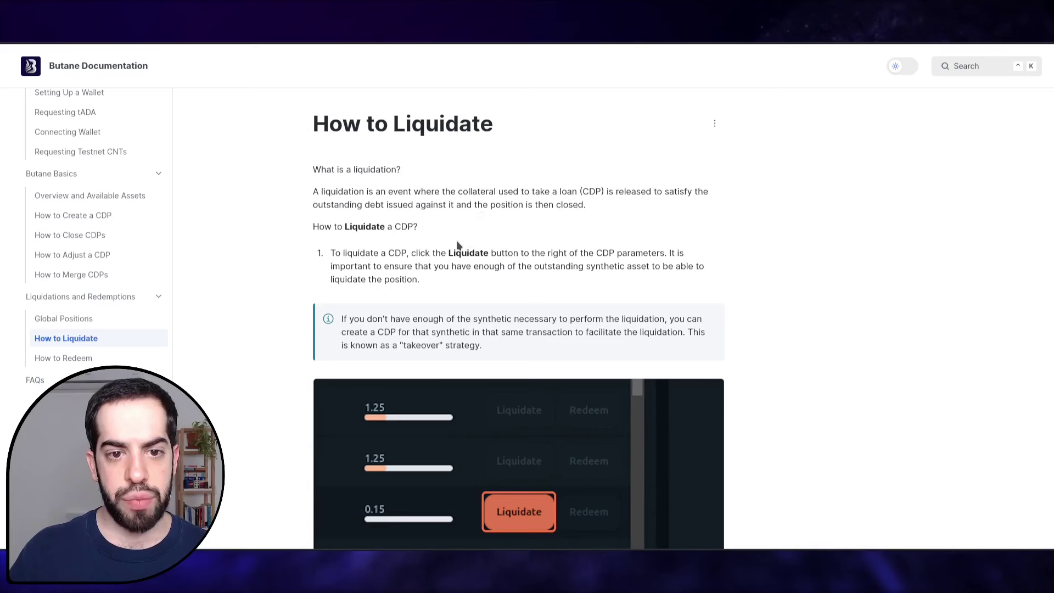
Read the instructions for liquidating a CDP, including the required synthetic balance and the note on the "takeover" strategy.
left_click_drag(450, 254, 670, 254)
left_click(560, 246)
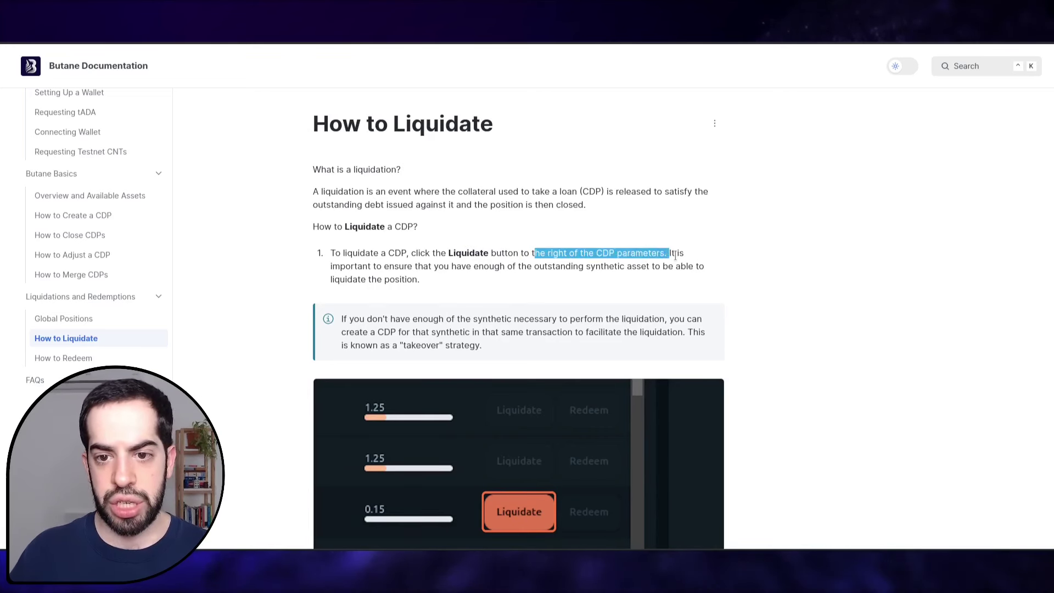
left_click(746, 258)
scroll(708, 266, "down", 2)
left_click_drag(329, 159, 542, 157)
left_click(640, 175)
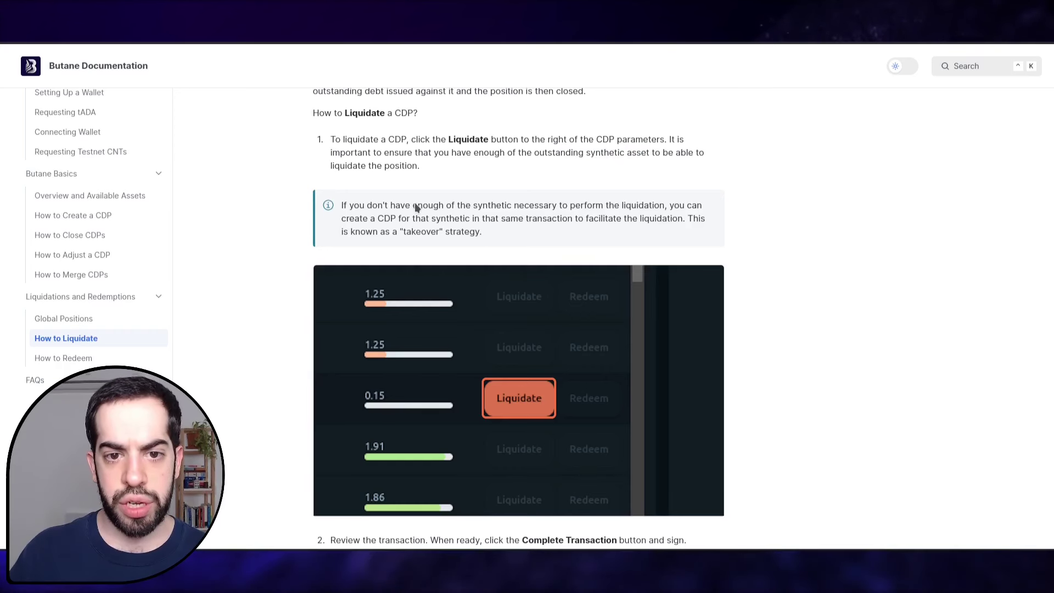
left_click_drag(463, 207, 675, 206)
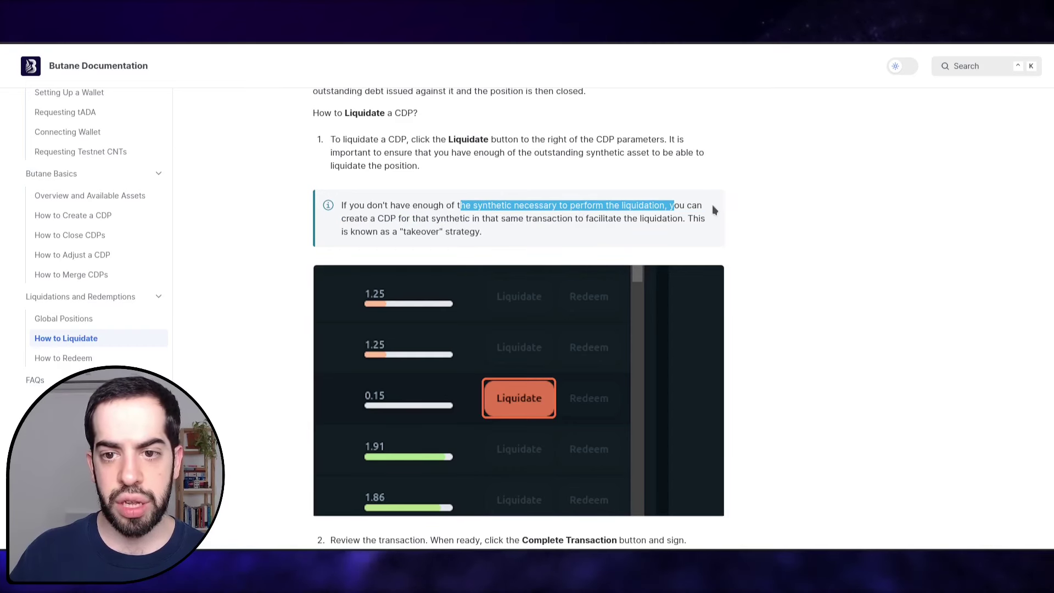
left_click(387, 211)
left_click_drag(349, 218, 675, 217)
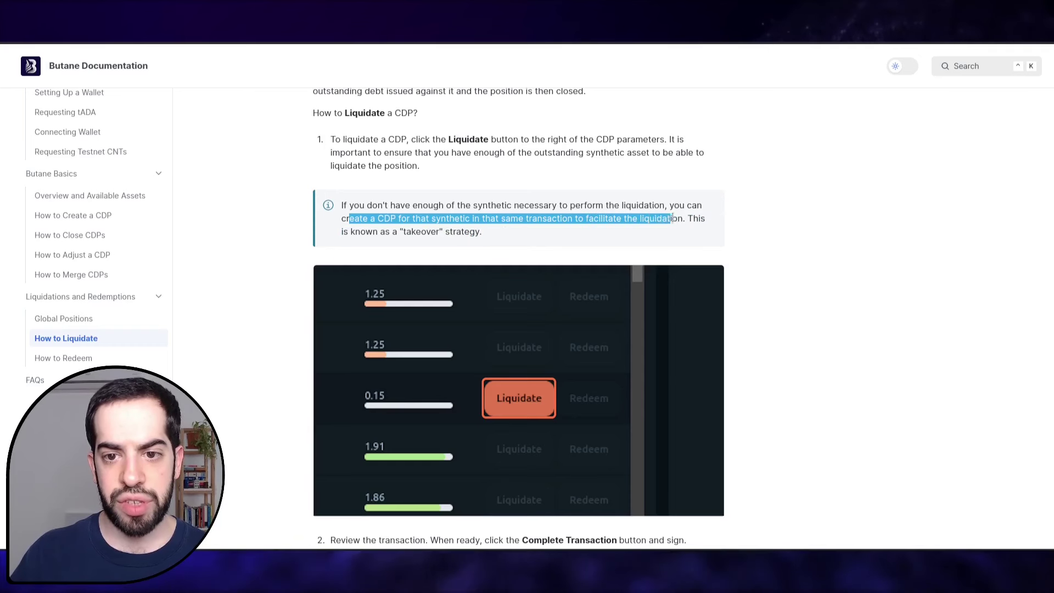
left_click(675, 218)
left_click_drag(343, 231, 488, 241)
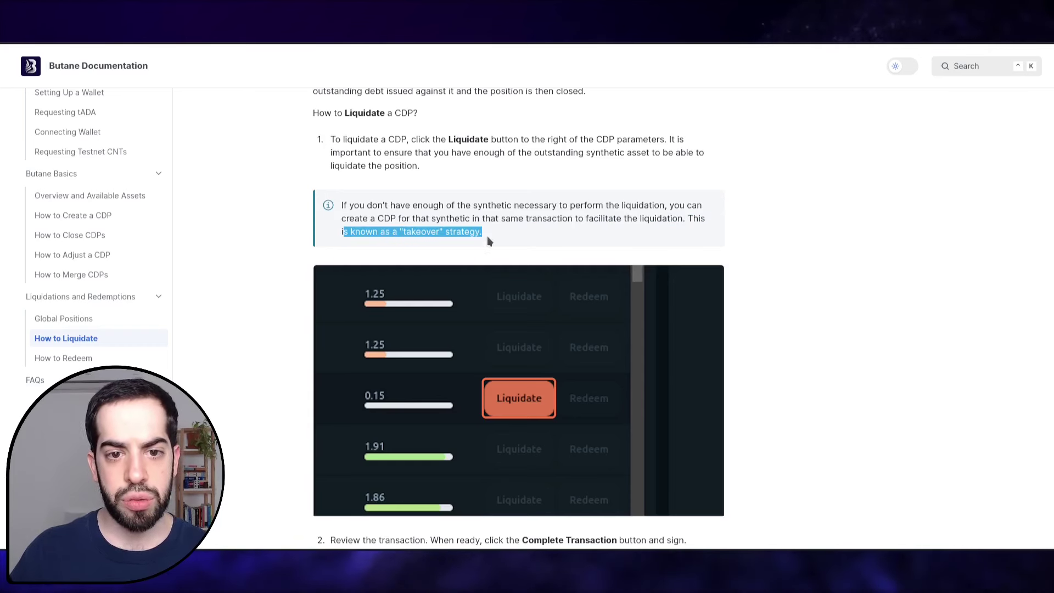
left_click(476, 246)
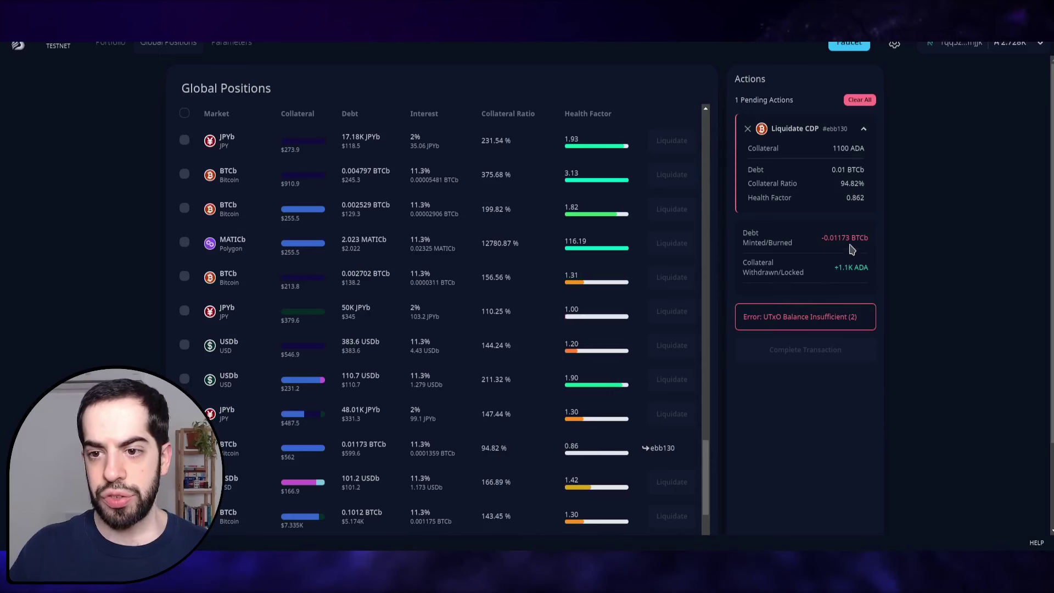
Copy the BTCb amount burned by the pending liquidation and start a new BTCb CDP with a synthetic amount of 0.01173.
left_click_drag(822, 237, 866, 238)
left_click(829, 246)
double_click(836, 238)
key("ctrl+c")
scroll(439, 274, "up", 5)
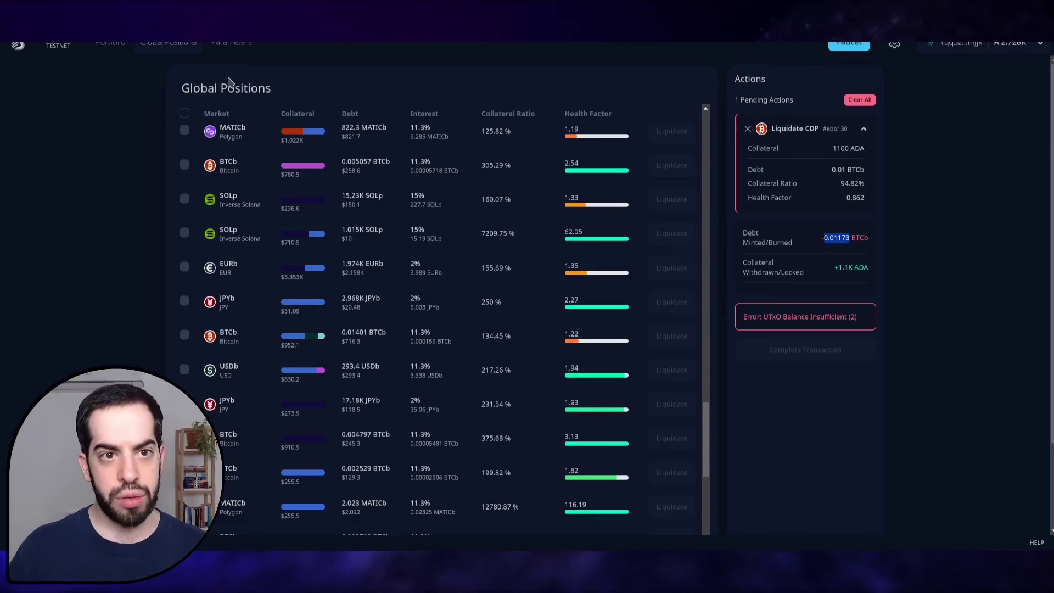
left_click(230, 43)
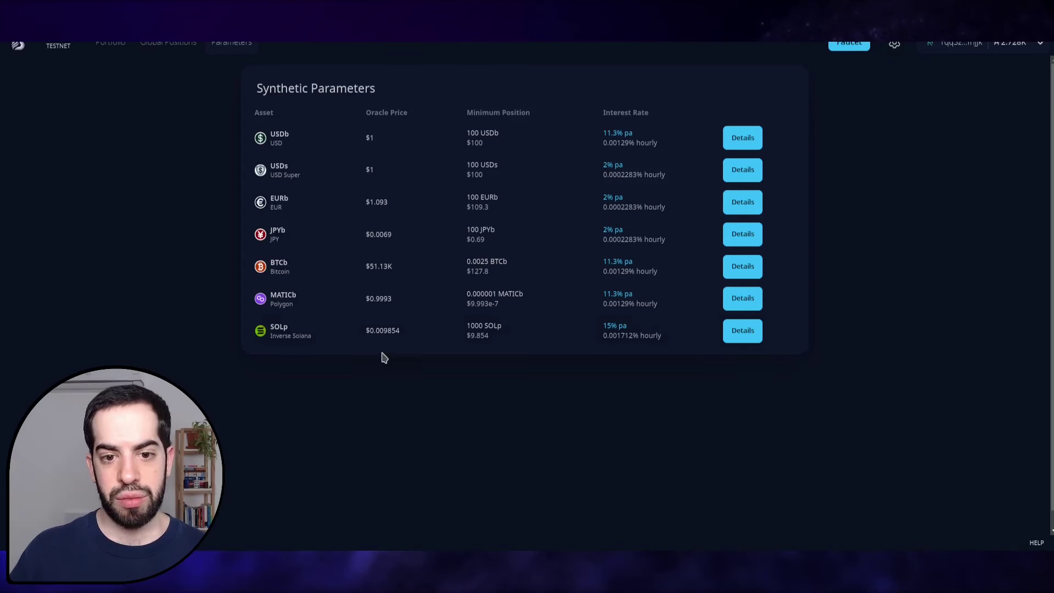
left_click(111, 45)
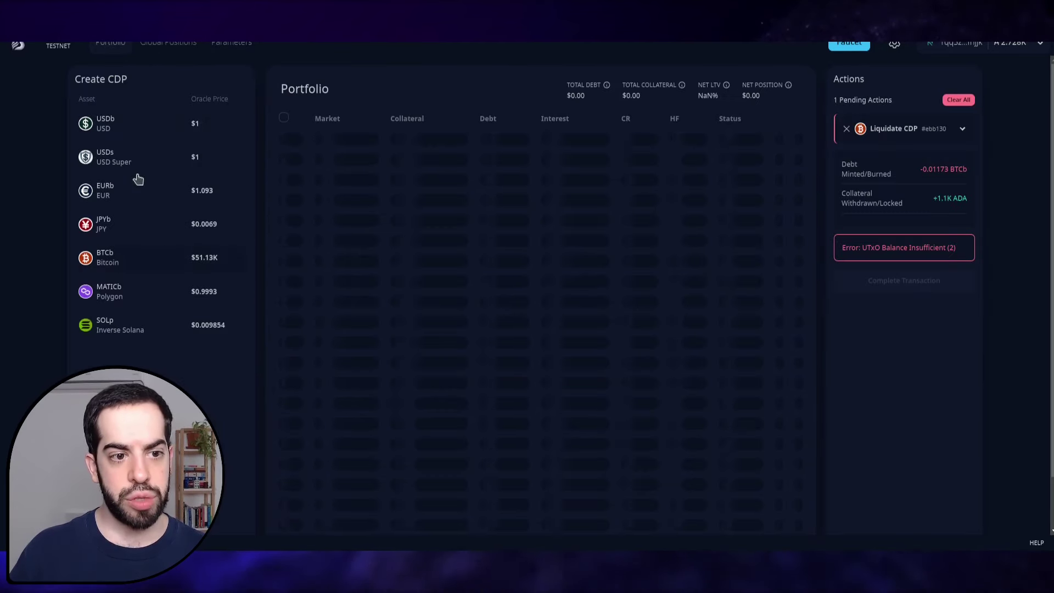
left_click(118, 261)
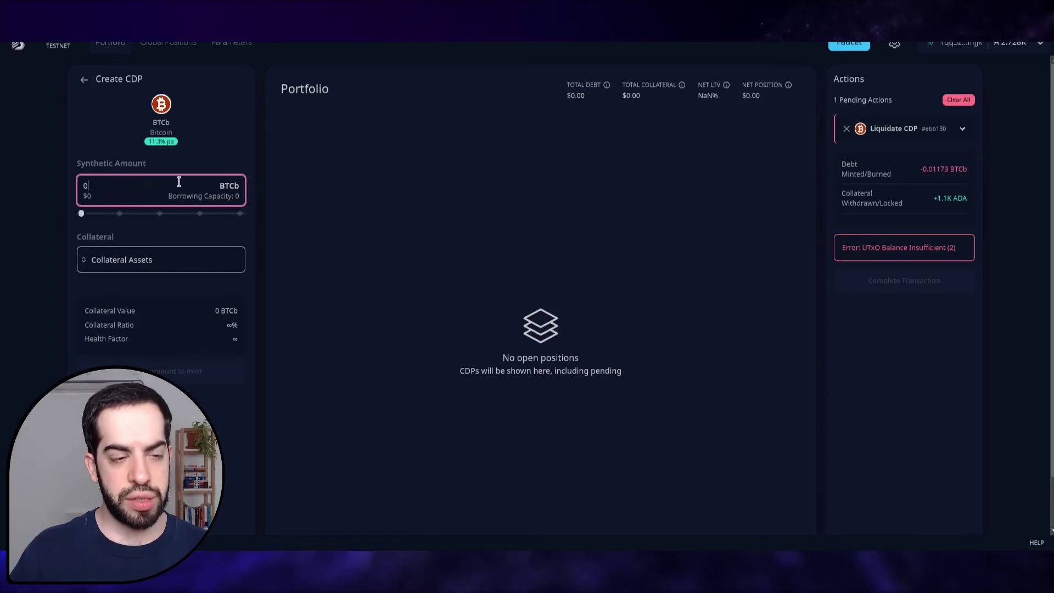
key("ctrl+v")
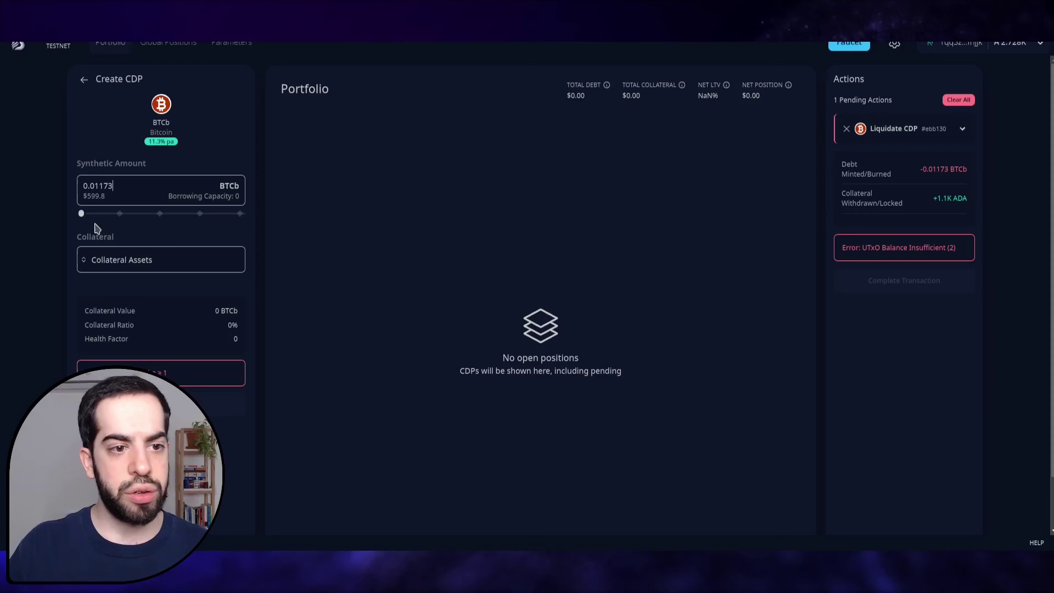
Choose BTN as the CDP's collateral, set its amount to 1000, and add the CDP creation to the pending actions.
left_click(110, 260)
key("Return")
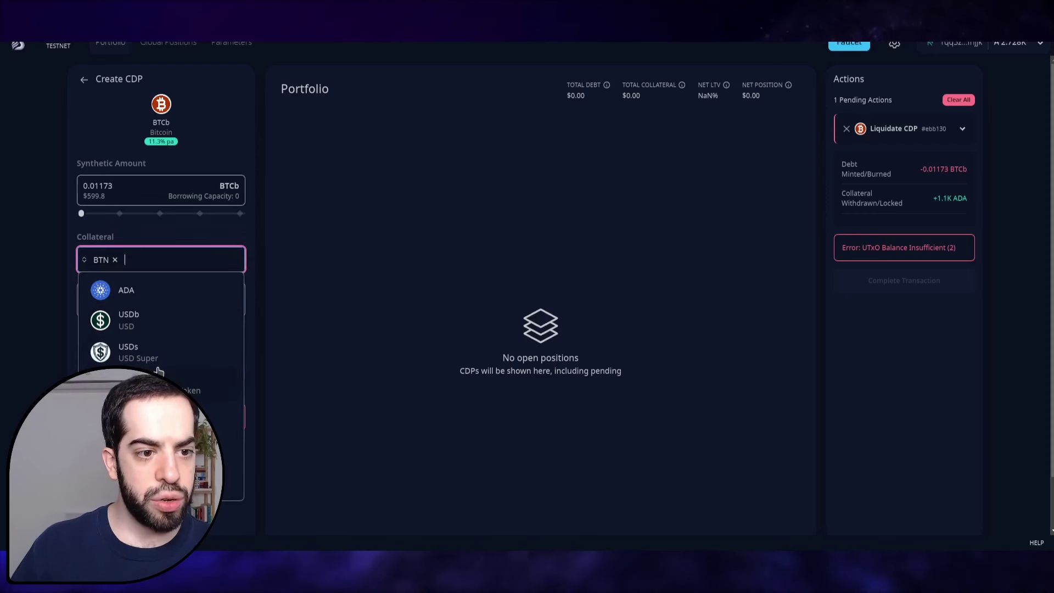
left_click(55, 366)
left_click(80, 305)
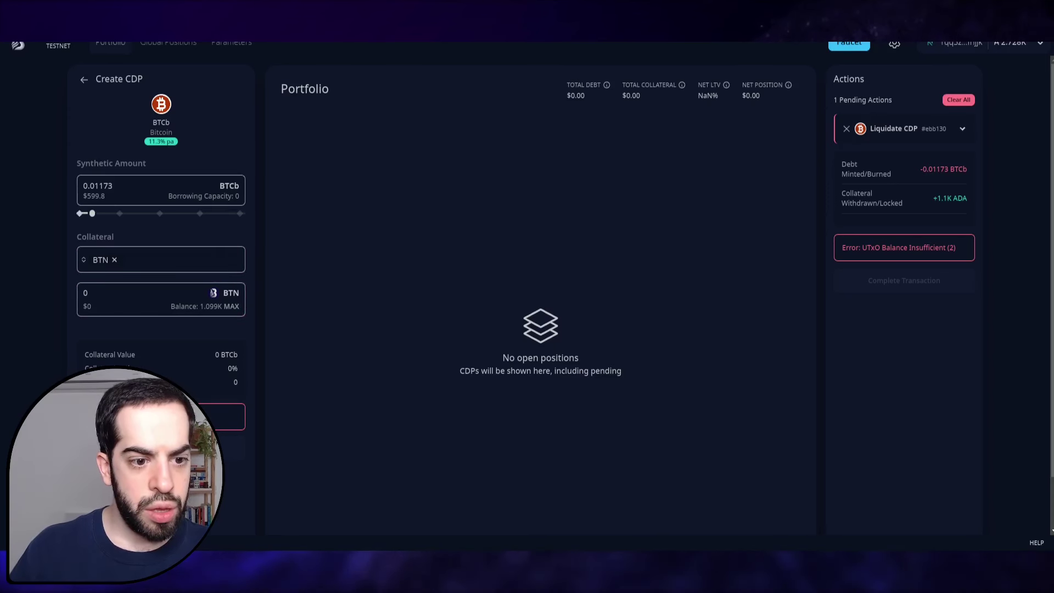
left_click(103, 295)
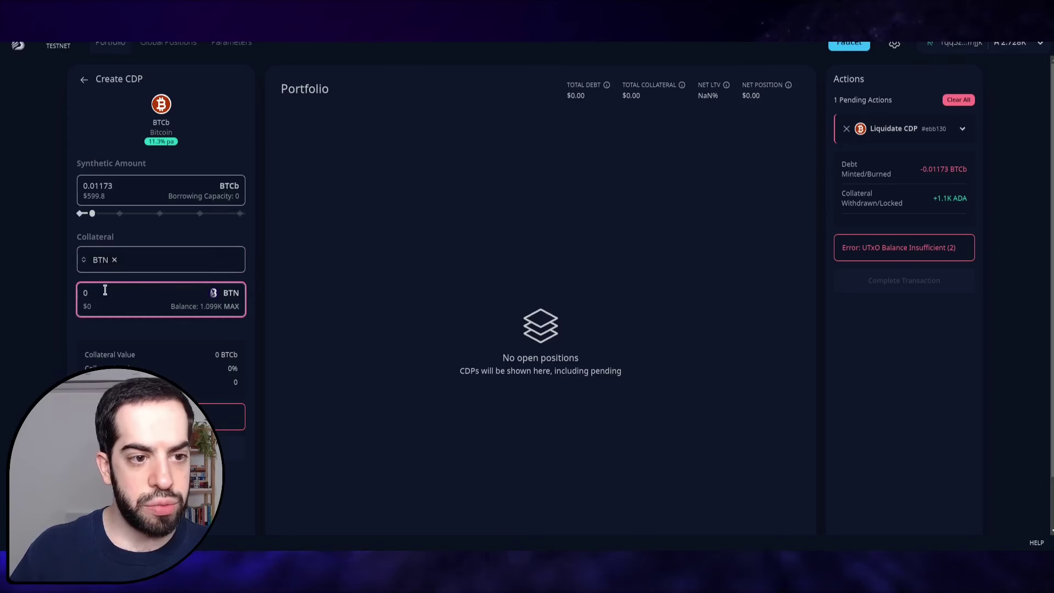
left_click(199, 323)
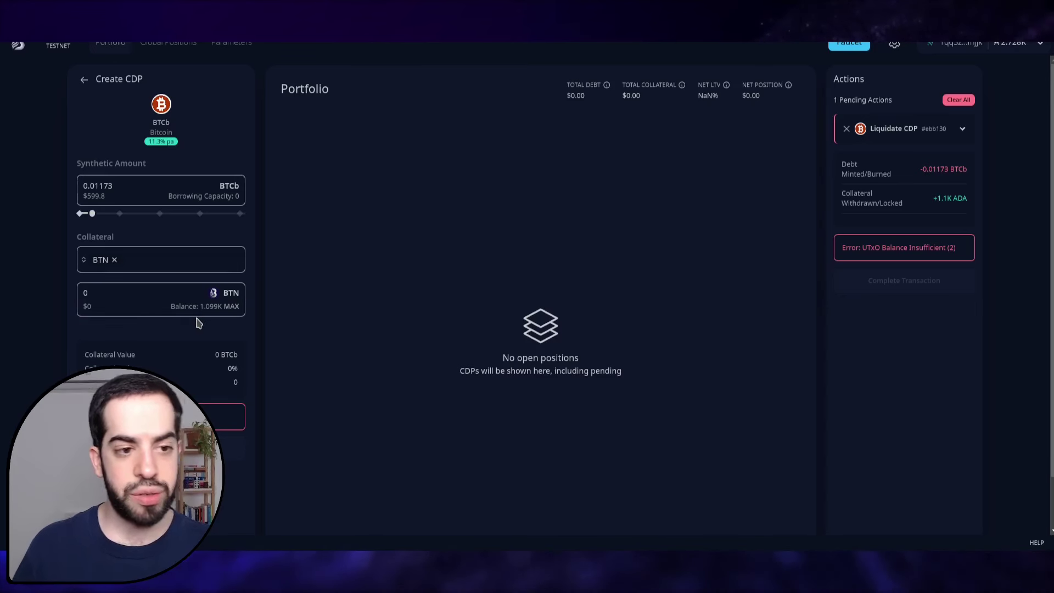
type("1000")
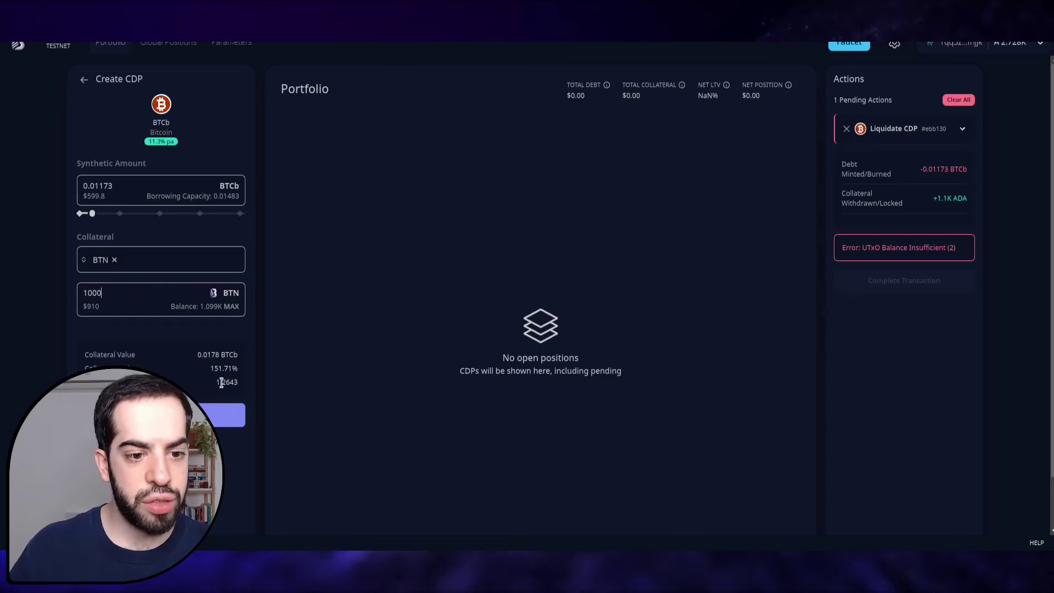
left_click(215, 423)
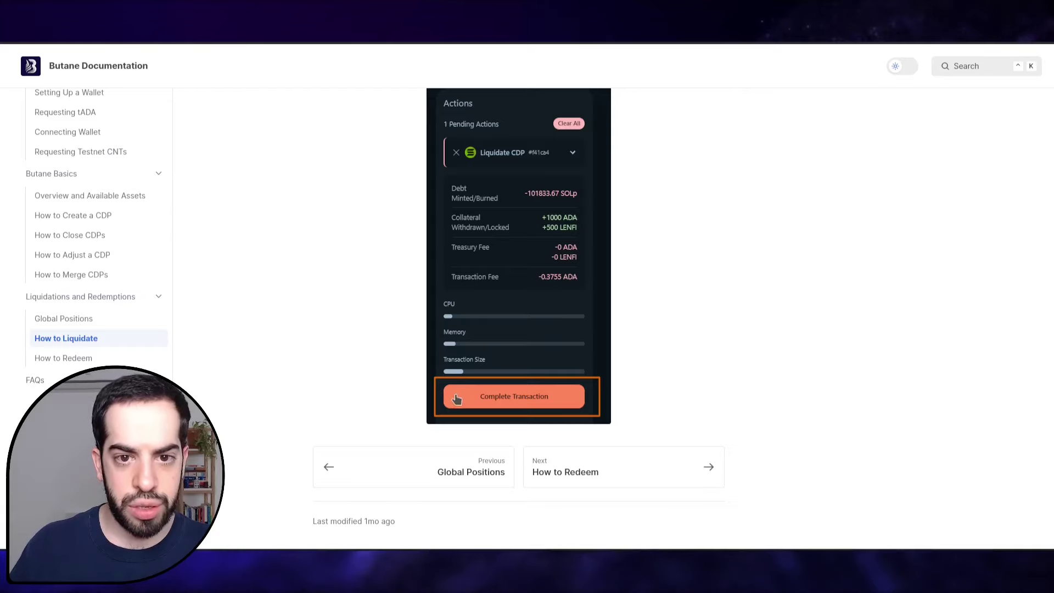
Review the documentation's takeover note about creating a CDP for missing synthetic within the same liquidation transaction.
scroll(335, 177, "up", 8)
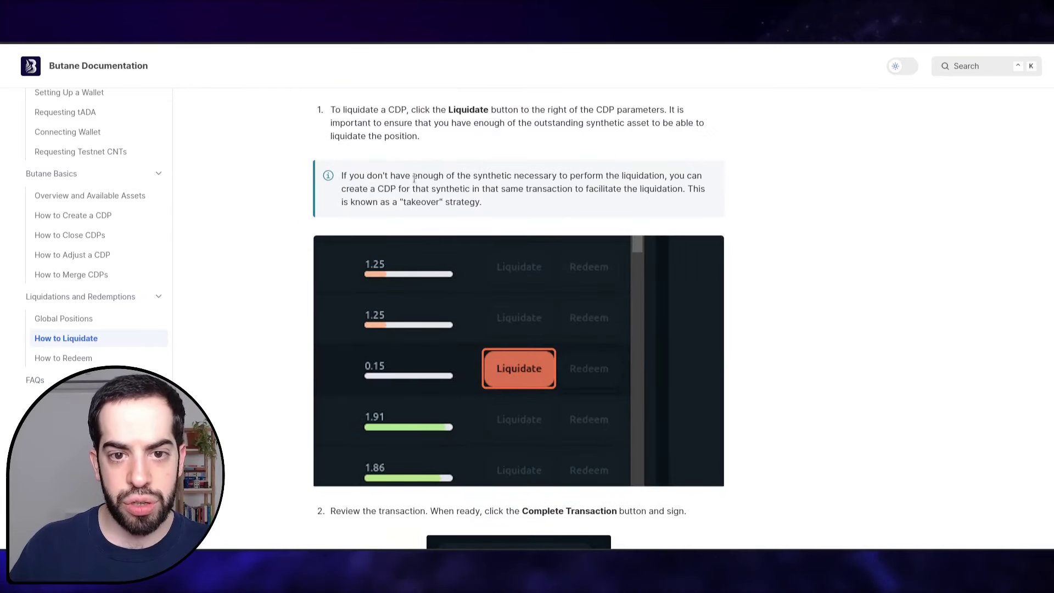
left_click_drag(471, 175, 556, 176)
left_click_drag(477, 176, 532, 179)
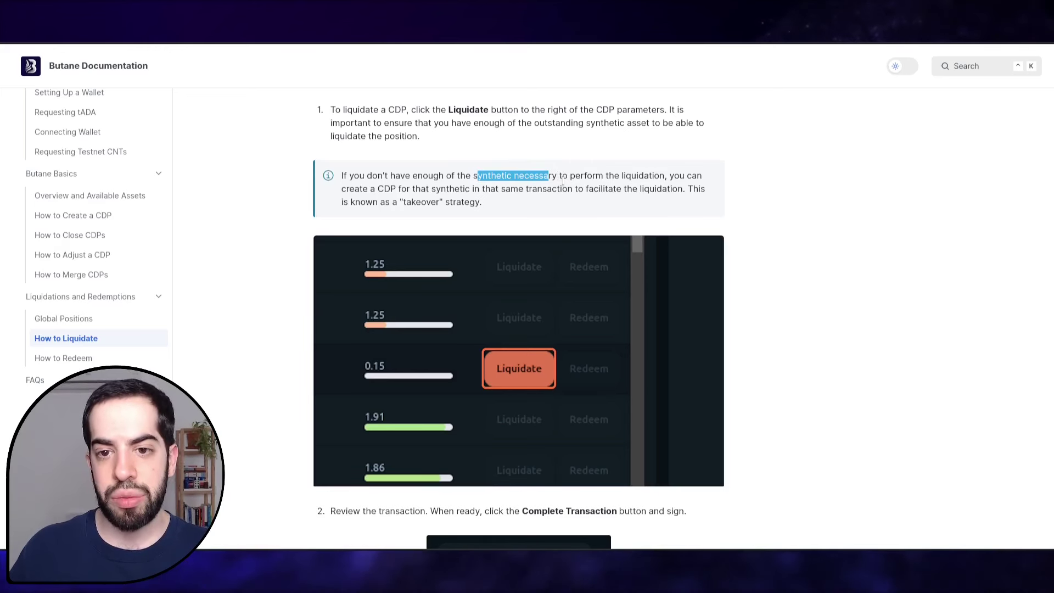
left_click(586, 179)
left_click_drag(574, 176, 696, 189)
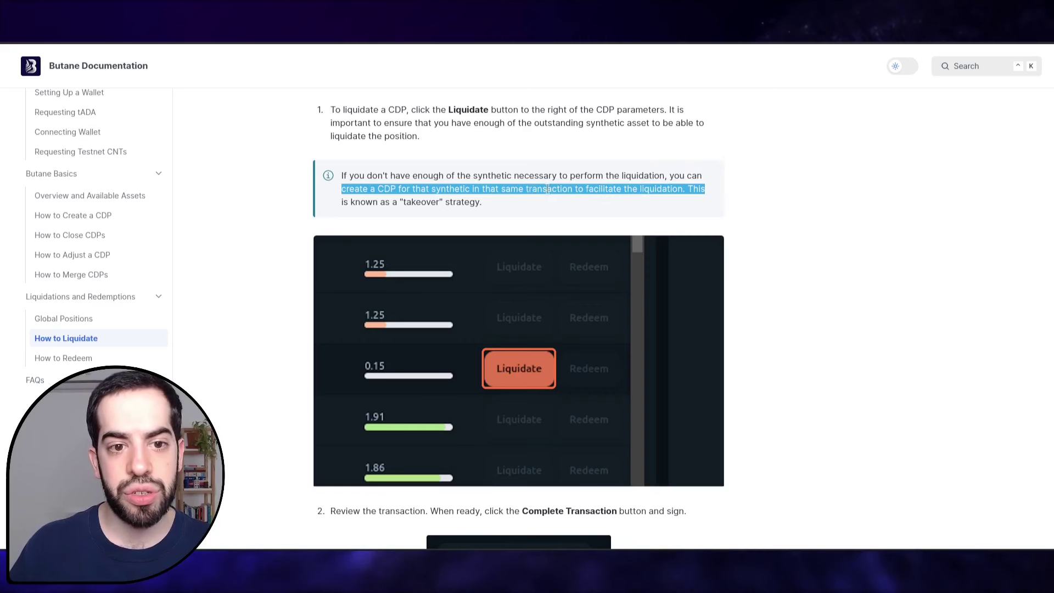
left_click(403, 191)
left_click_drag(390, 199, 519, 202)
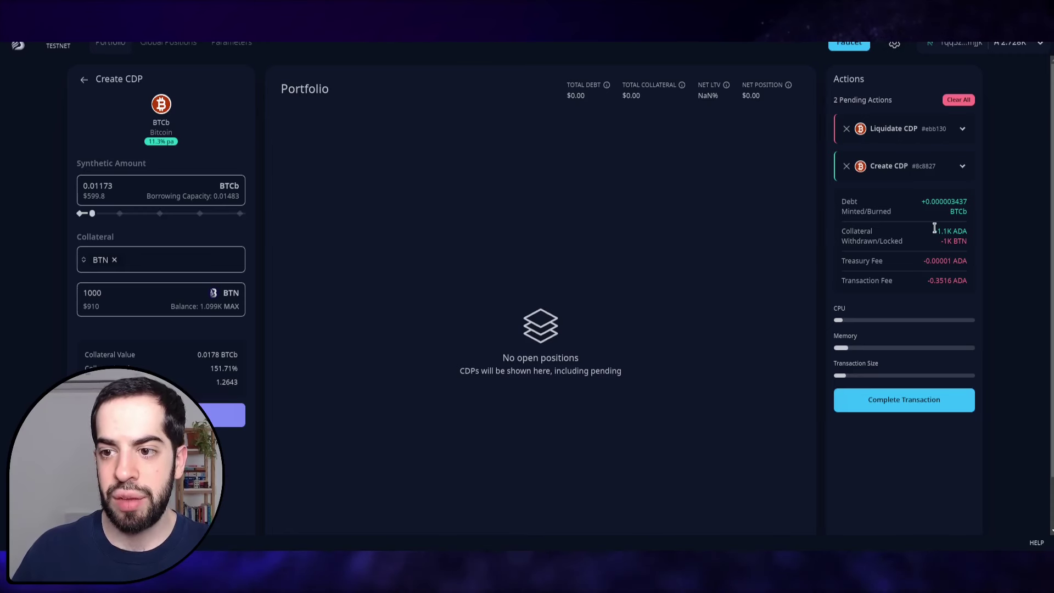
Review the combined transaction's collateral changes, inspect the outgoing and incoming assets in the wallet's signature request, and leave it at the password prompt.
left_click_drag(935, 228, 974, 228)
left_click(977, 229)
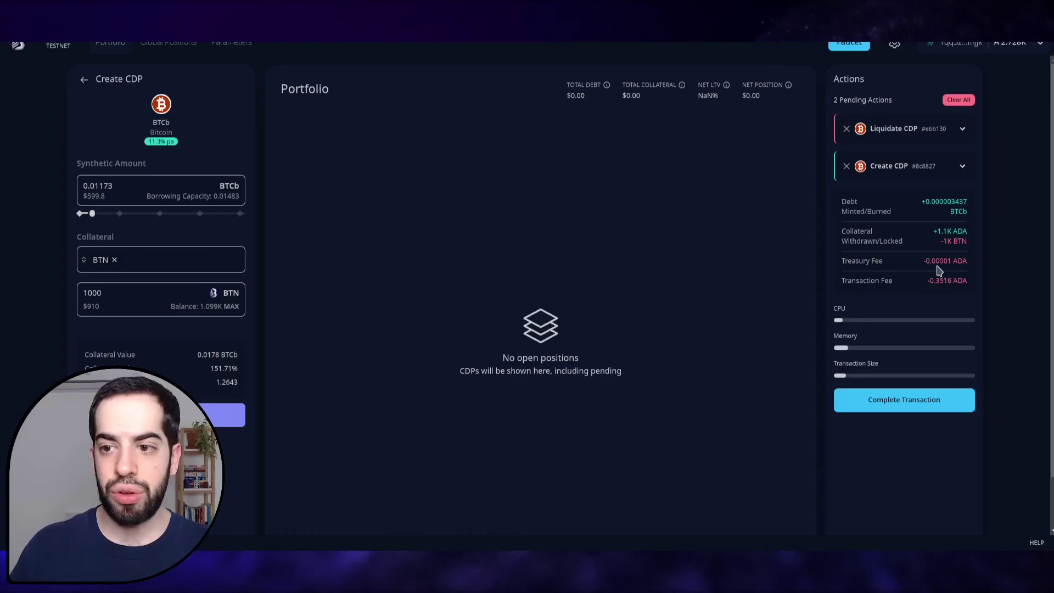
left_click(874, 406)
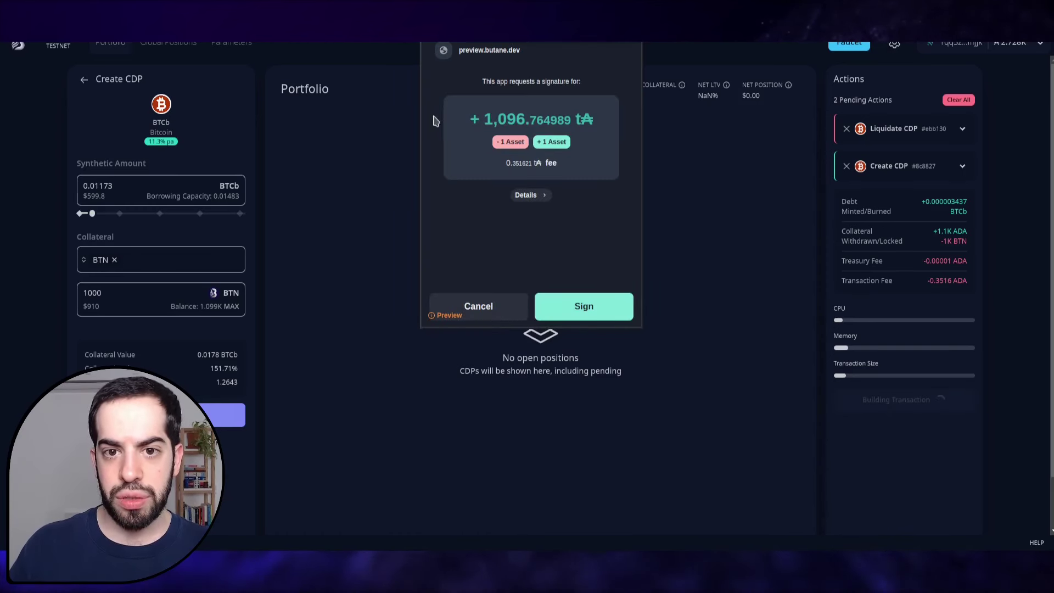
left_click(510, 142)
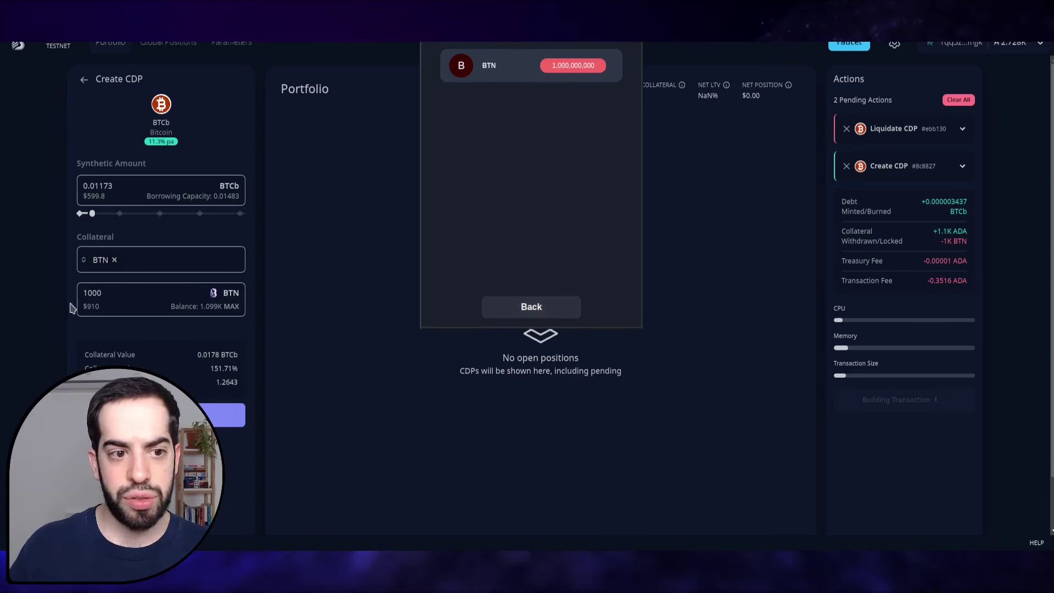
left_click(531, 306)
left_click(554, 142)
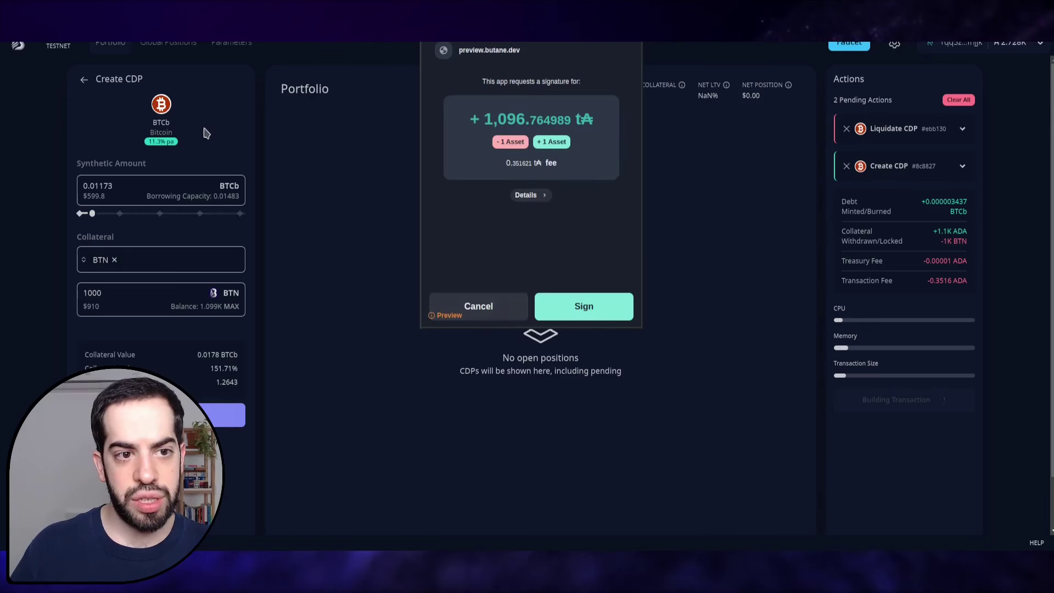
left_click(615, 308)
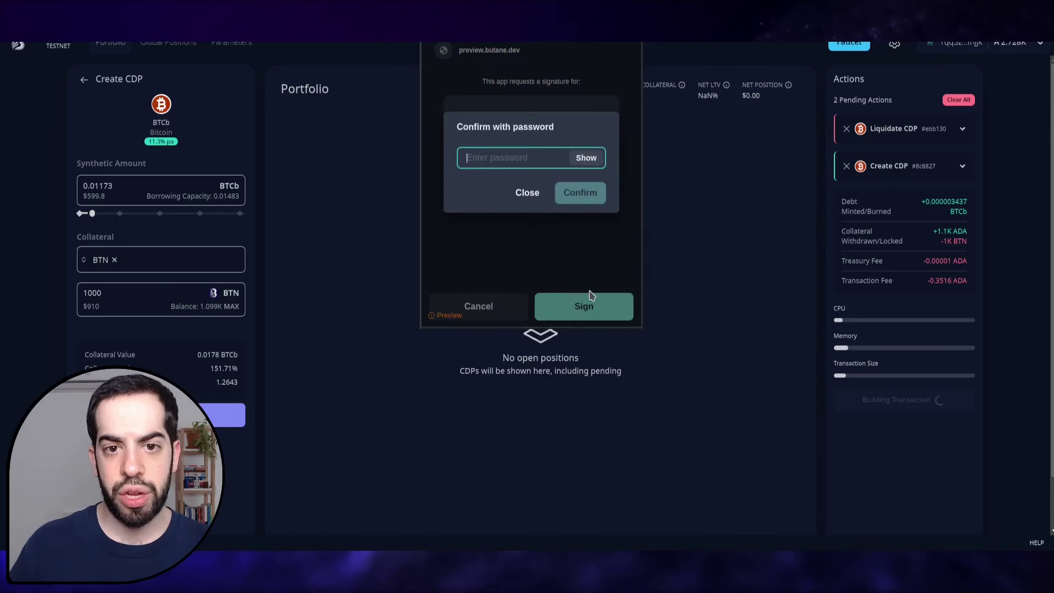
left_click(906, 100)
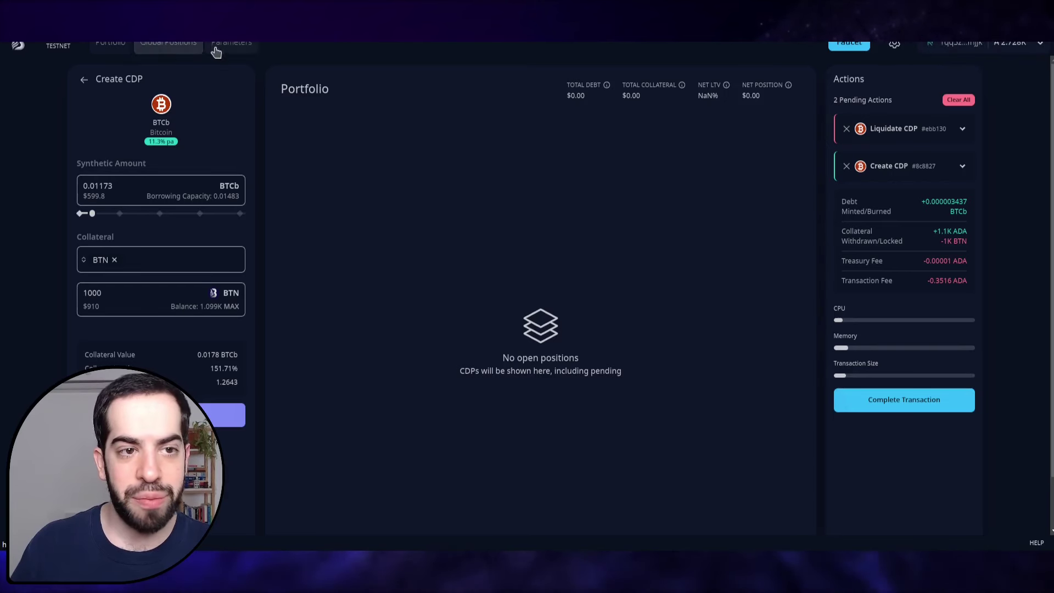
Remove the pending liquidation of the 0.01173 BTCb position in the global positions, leaving only the CDP creation pending.
left_click(192, 47)
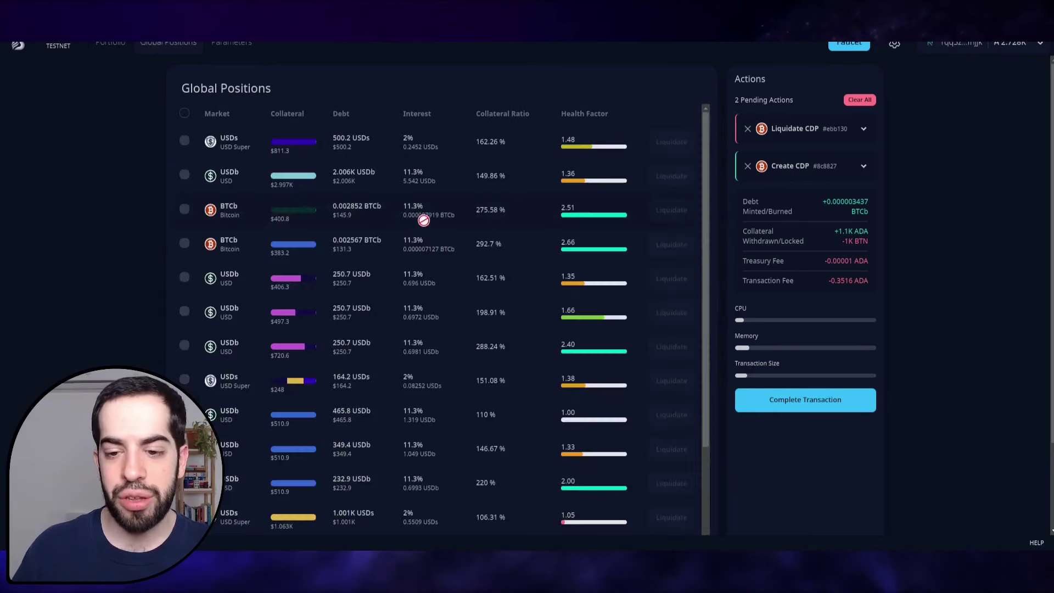
scroll(431, 242, "down", 5)
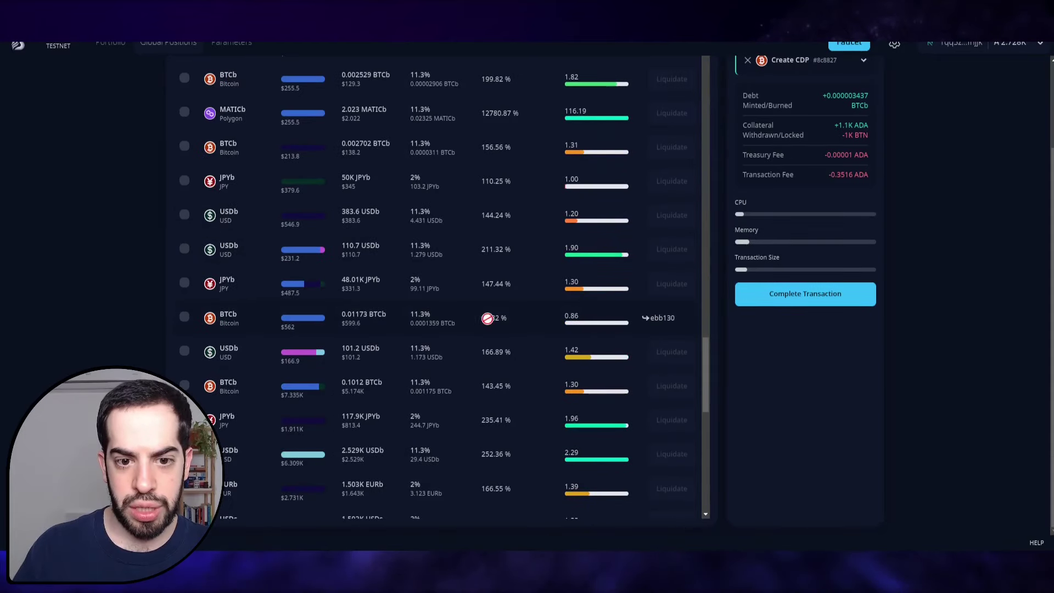
left_click(666, 319)
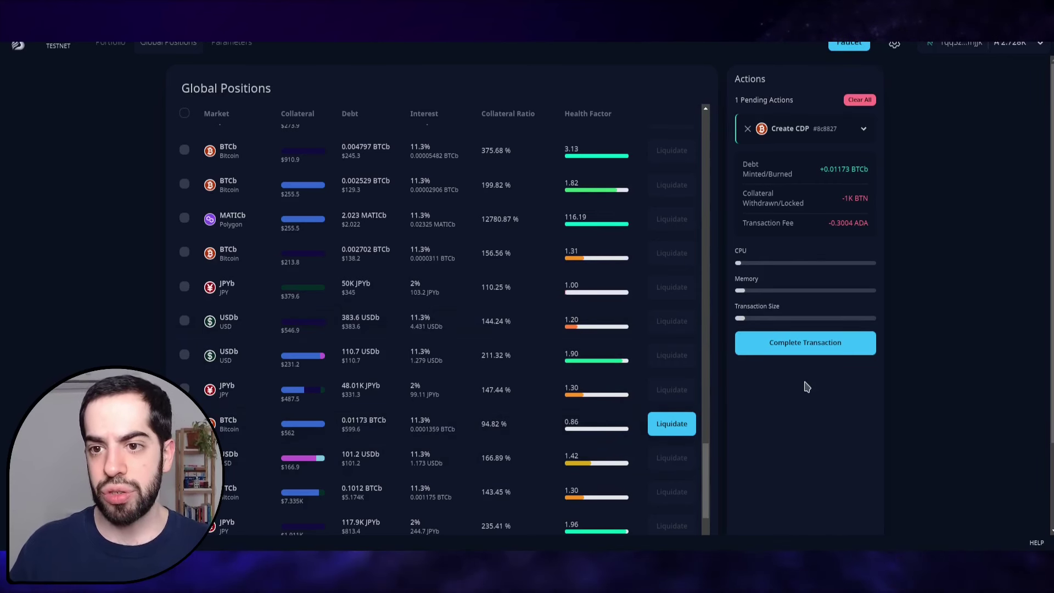
Complete the CDP creation transaction, inspecting the outgoing BTN and incoming BTCb in the wallet's signature request before signing it.
left_click(805, 343)
left_click(502, 224)
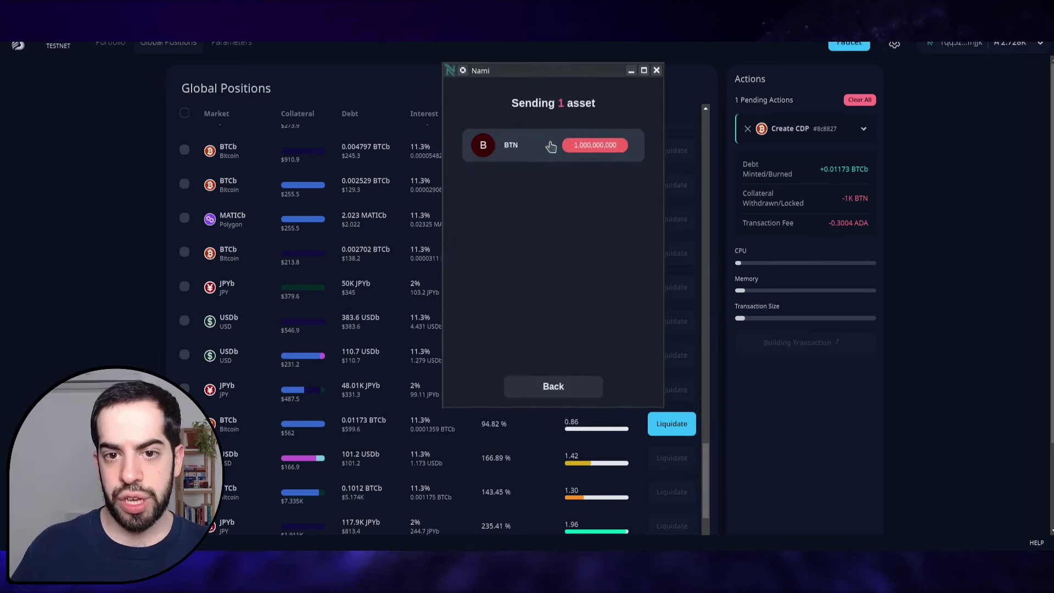
left_click(565, 392)
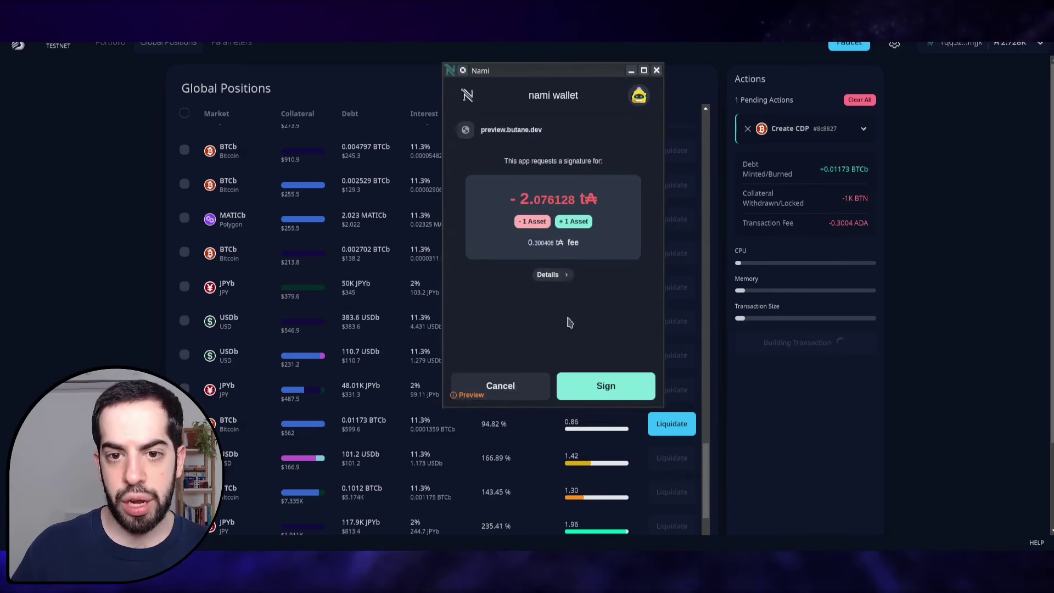
left_click(575, 222)
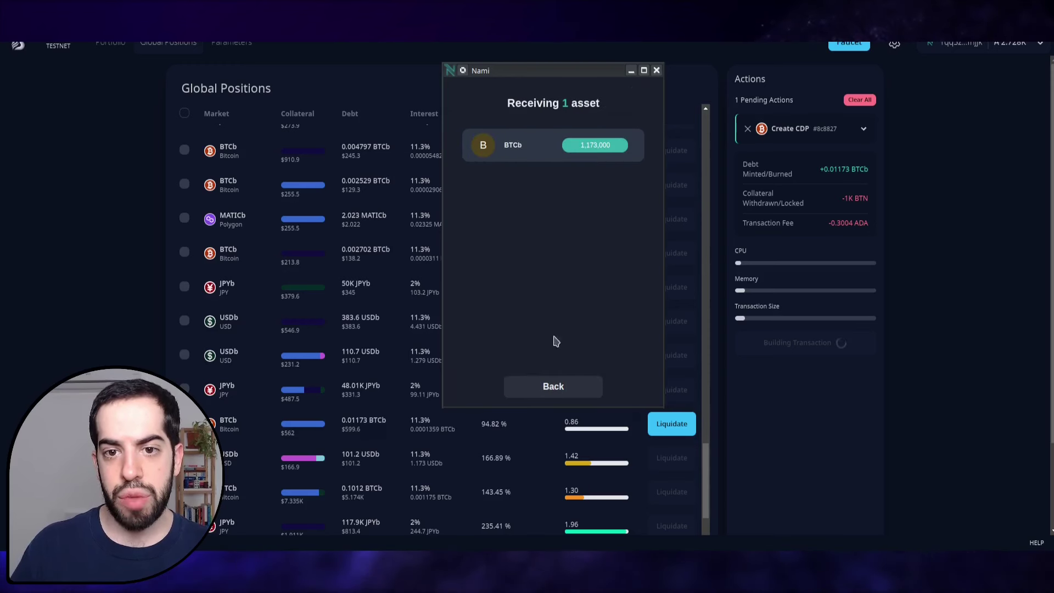
left_click(555, 387)
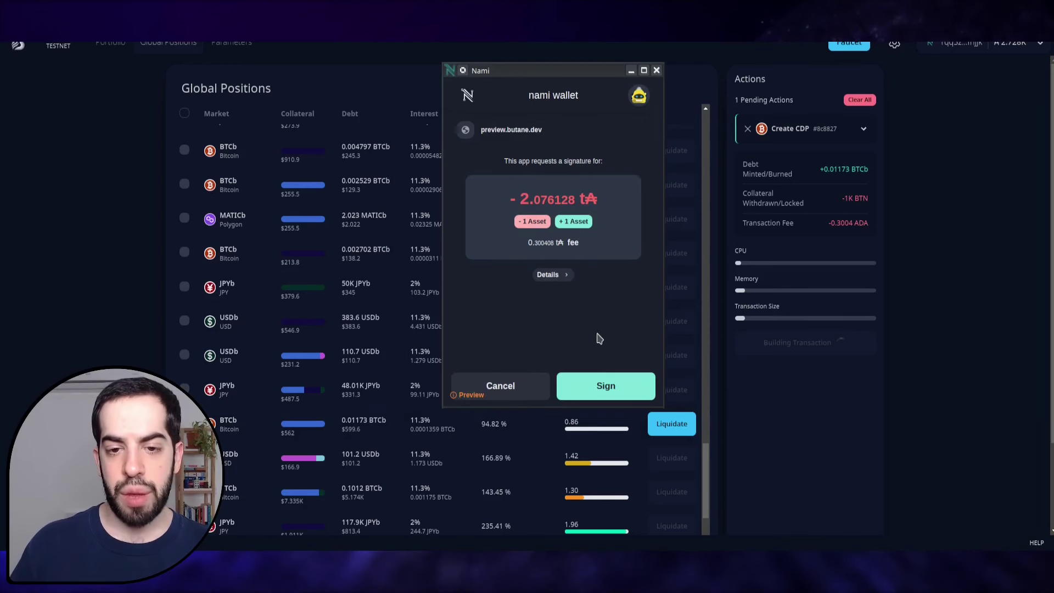
left_click(607, 384)
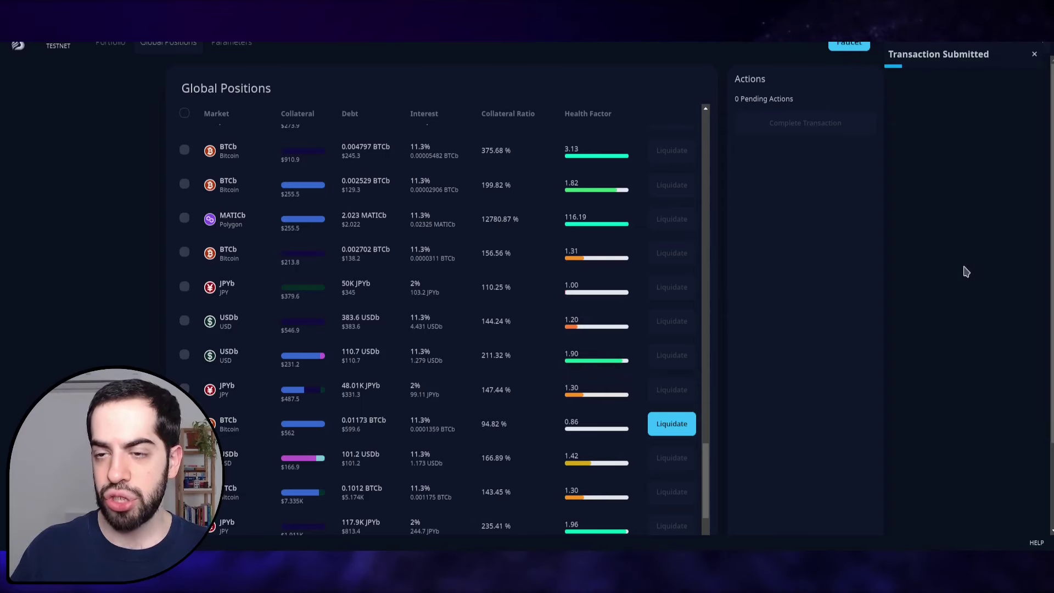
Check the portfolio for the BTCb CDP created by the submitted transaction.
scroll(753, 325, "down", 10)
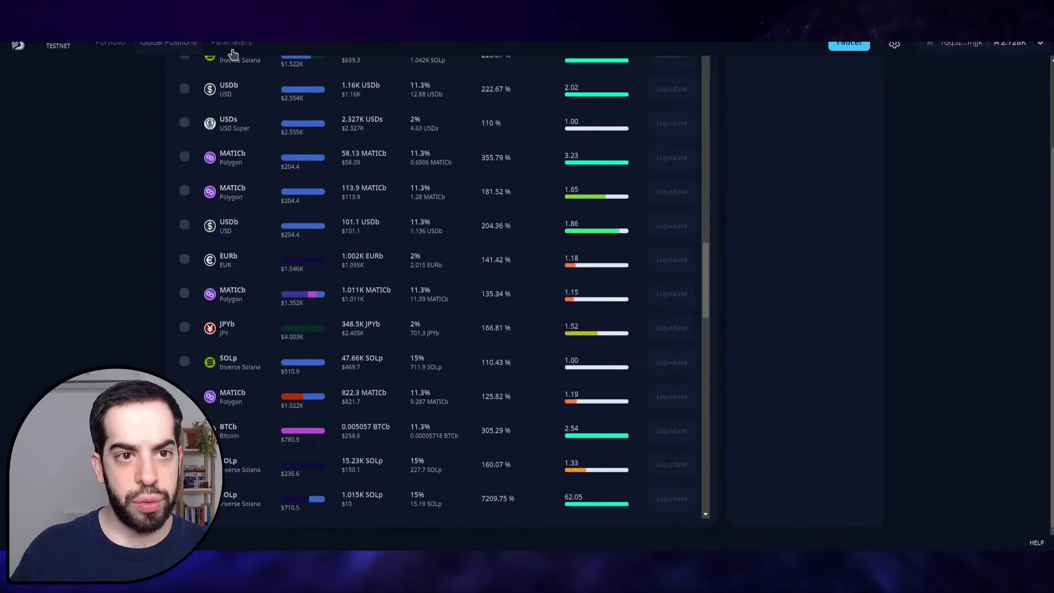
left_click(120, 51)
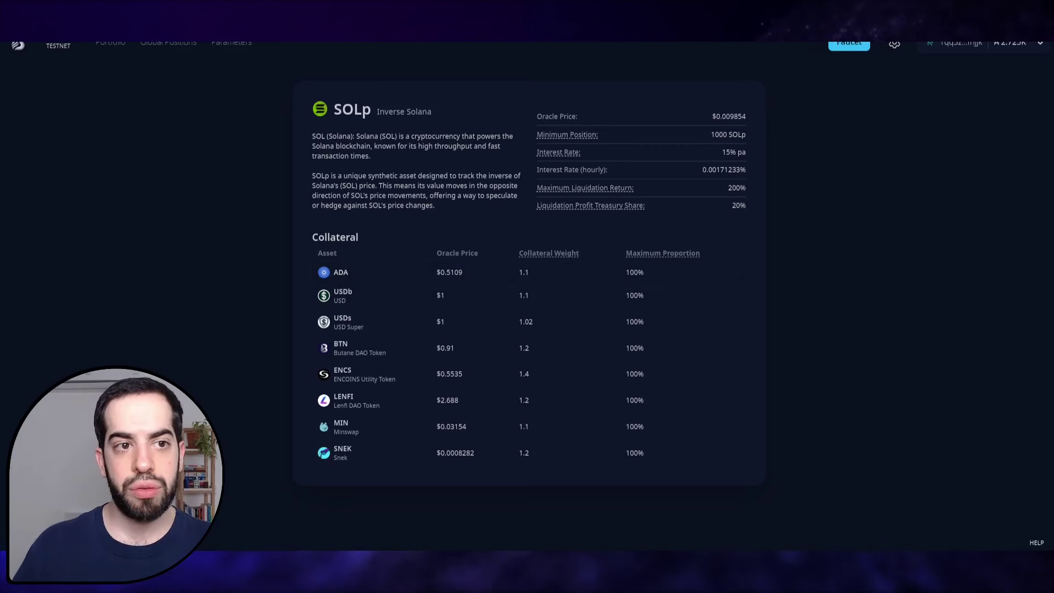
left_click(110, 43)
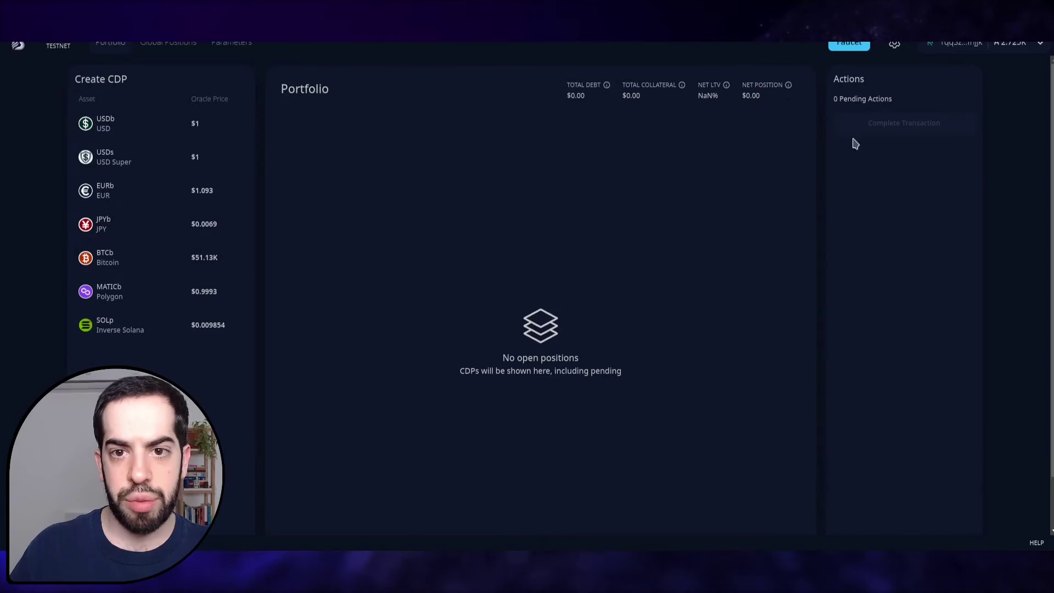
Liquidate the 0.01173 BTCb position from the global positions and inspect the outgoing BTCb in the wallet's signature request.
left_click(1017, 22)
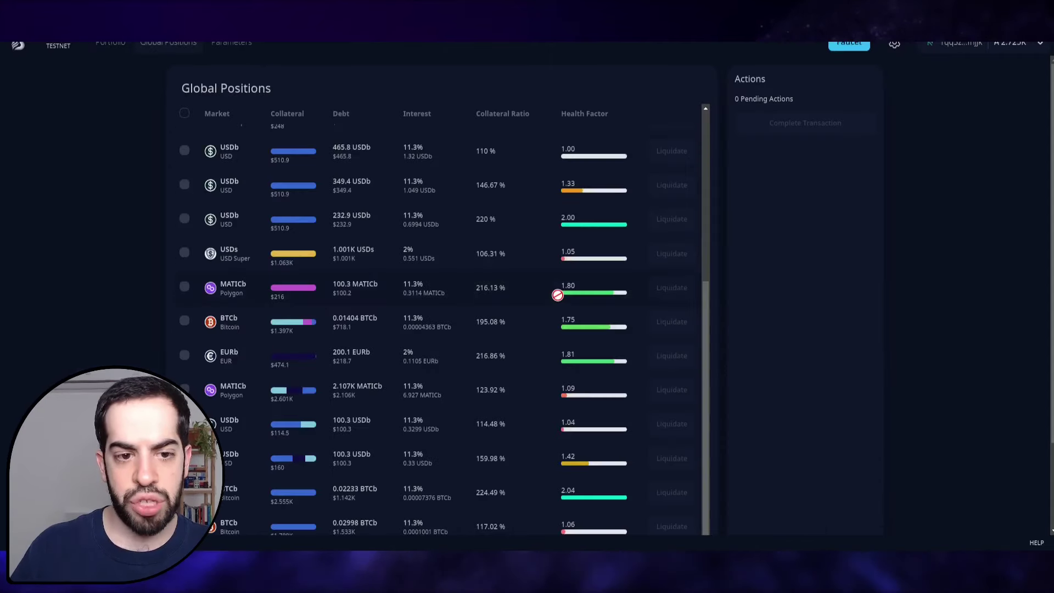
scroll(637, 275, "down", 5)
scroll(656, 284, "down", 10)
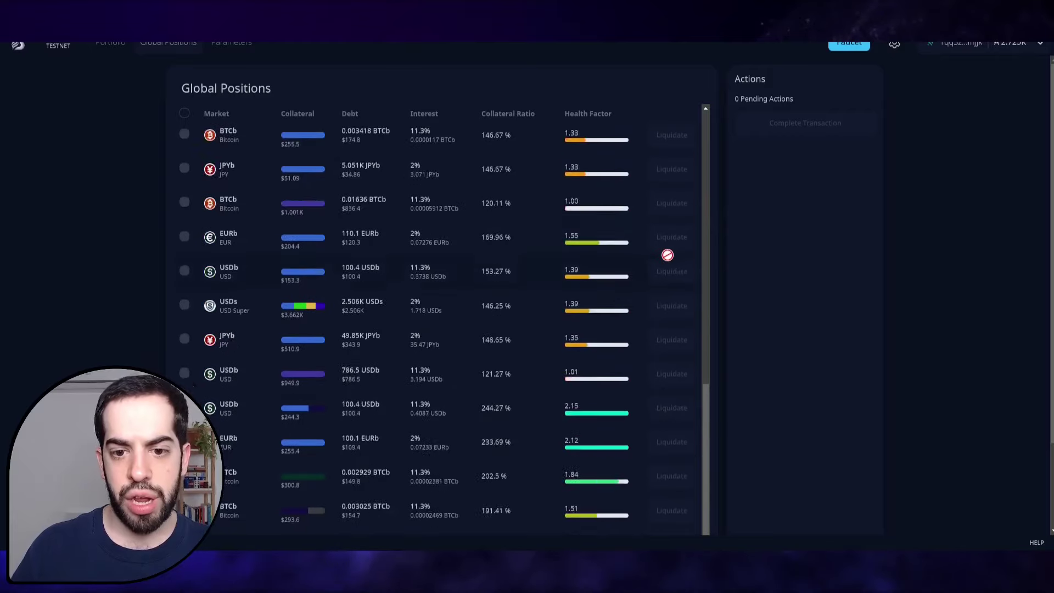
scroll(656, 229, "down", 6)
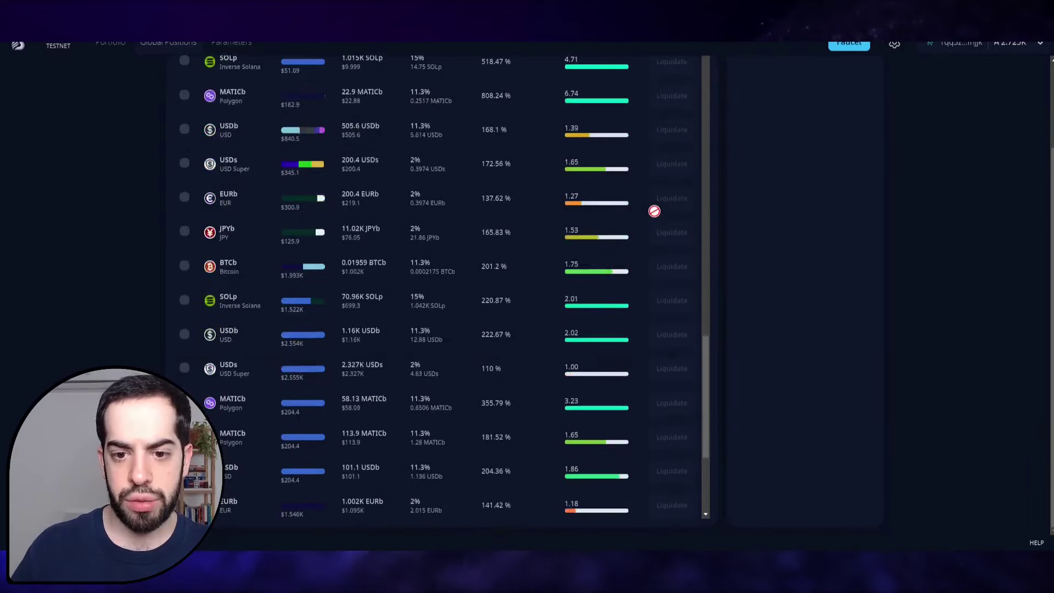
left_click(673, 340)
scroll(868, 354, "up", 2)
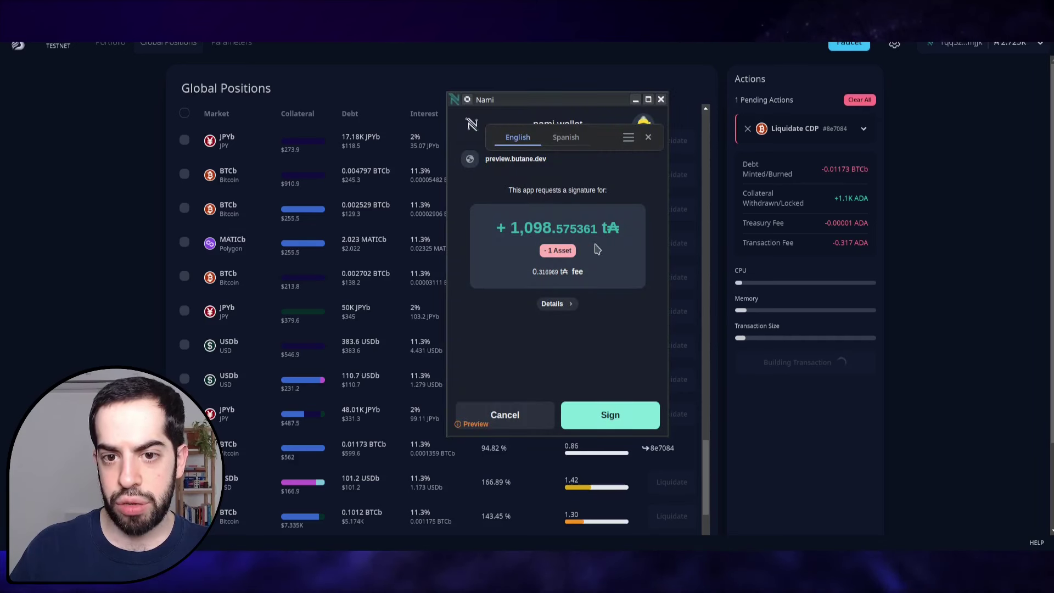
left_click(564, 252)
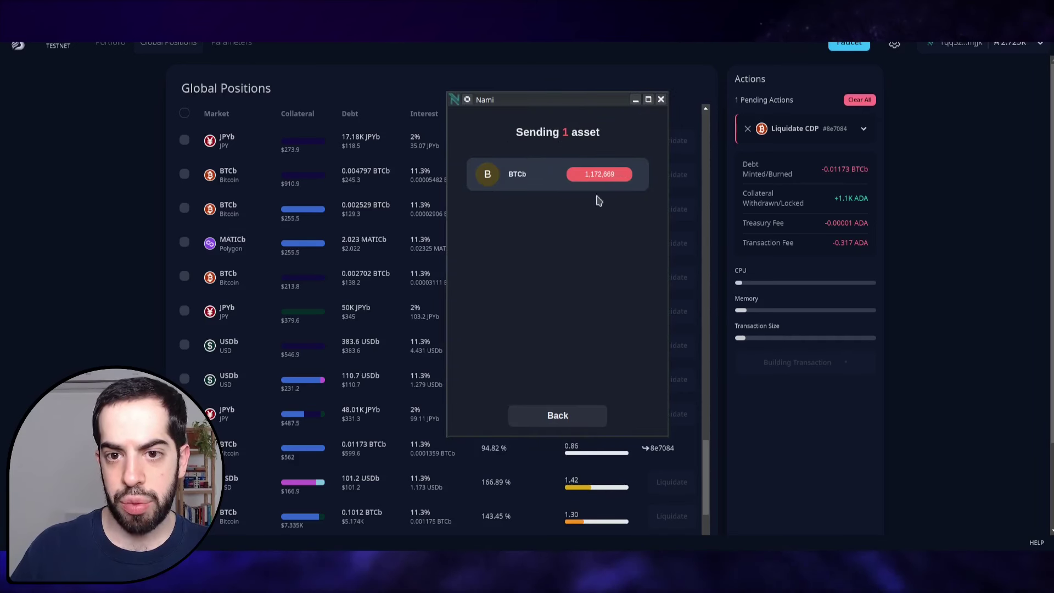
left_click(583, 418)
Find another undercollateralized position in the global positions and add the liquidation of the 0.002532 BTCb one to the pending actions.
scroll(605, 268, "down", 5)
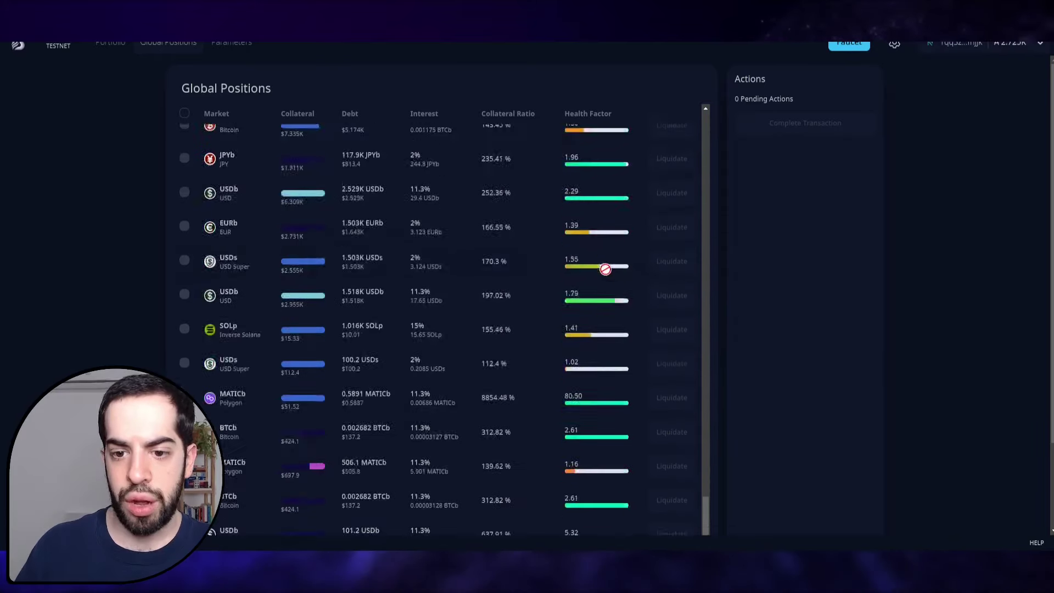
scroll(605, 253, "down", 10)
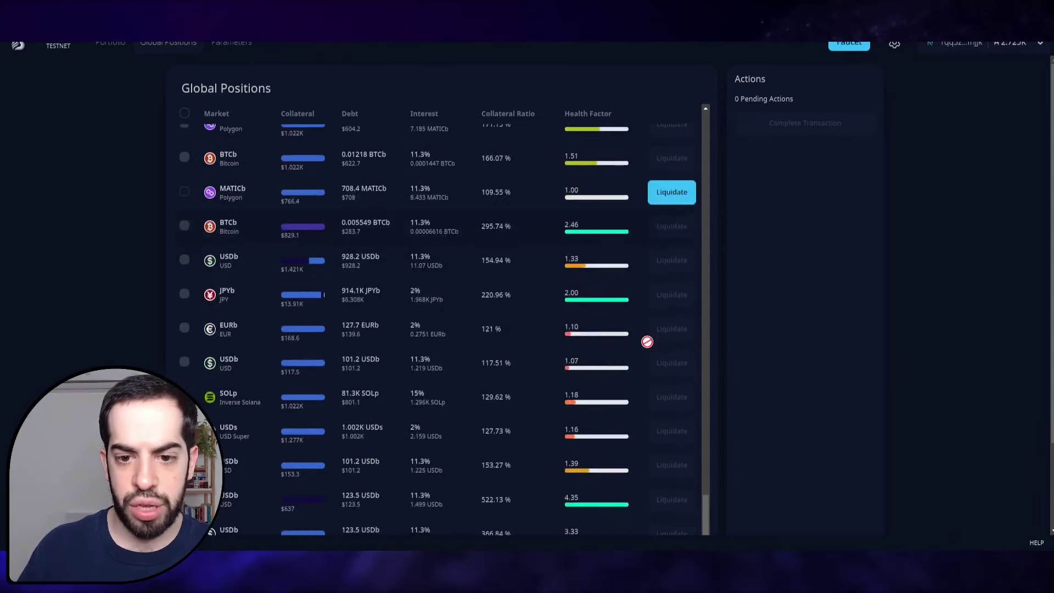
scroll(631, 302, "down", 5)
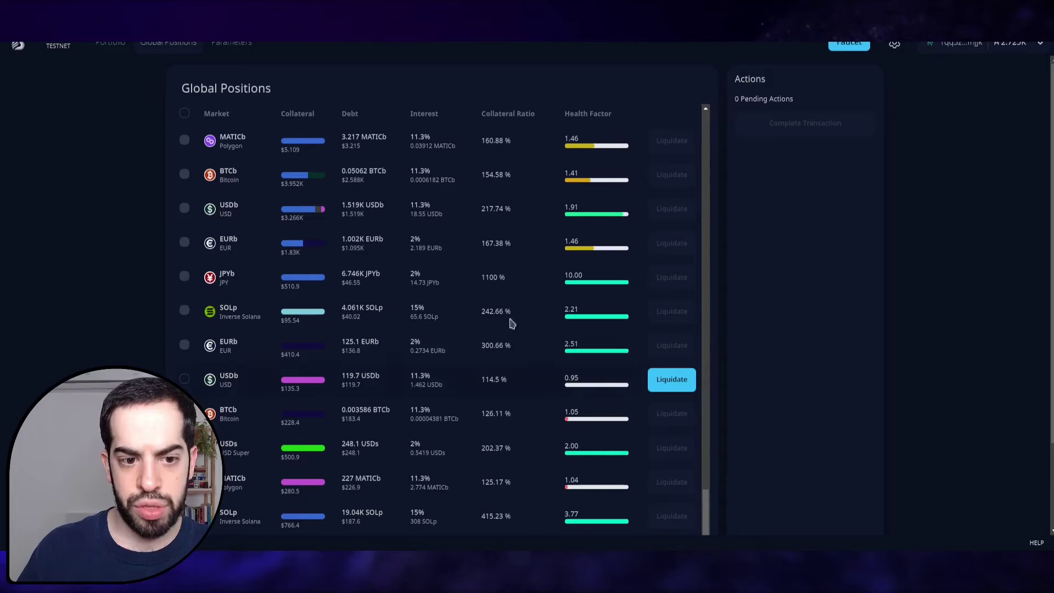
scroll(609, 301, "down", 10)
scroll(541, 269, "down", 10)
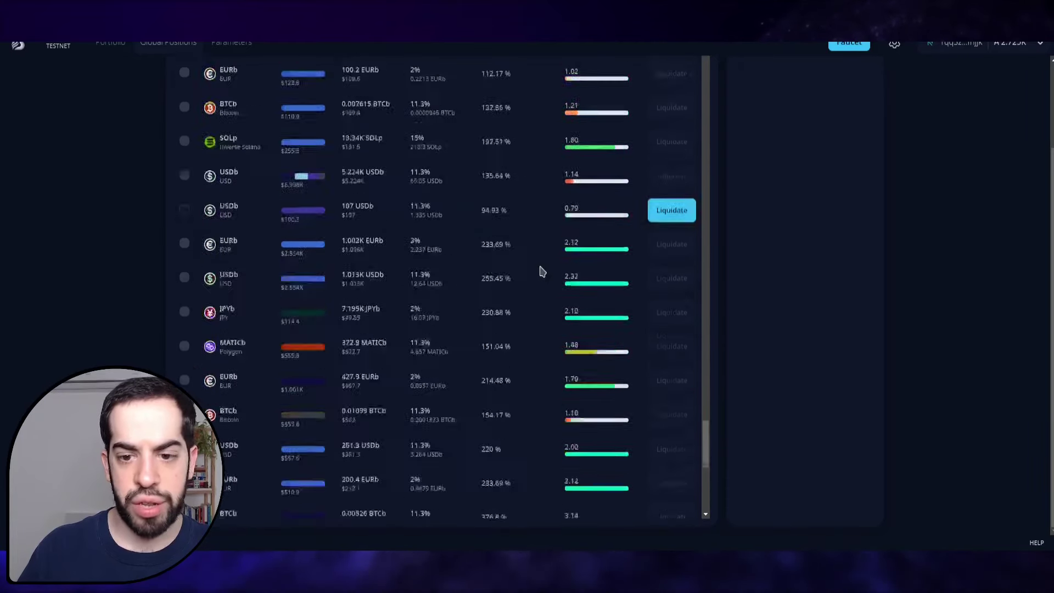
left_click(658, 225)
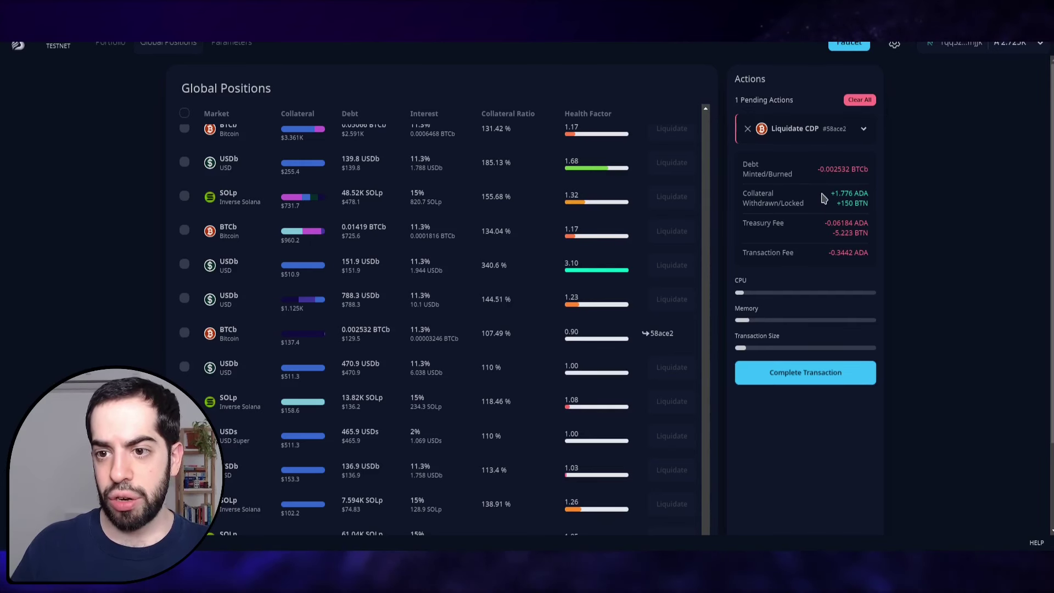
Start completing the liquidation transaction and inspect the incoming BTN and outgoing BTCb in the wallet's signature request.
left_click_drag(839, 191, 859, 215)
left_click(817, 372)
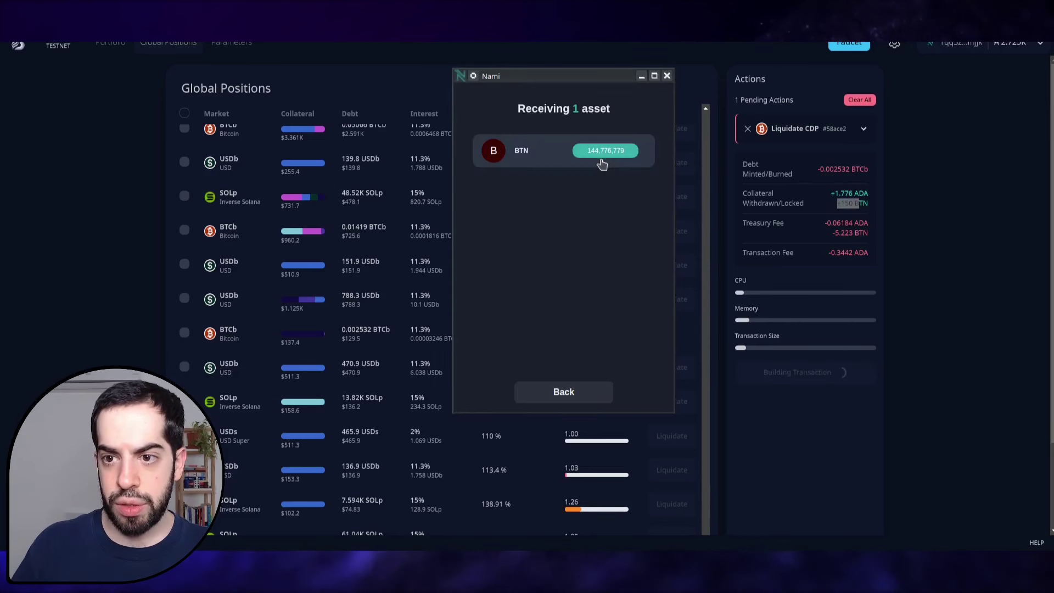
left_click(576, 393)
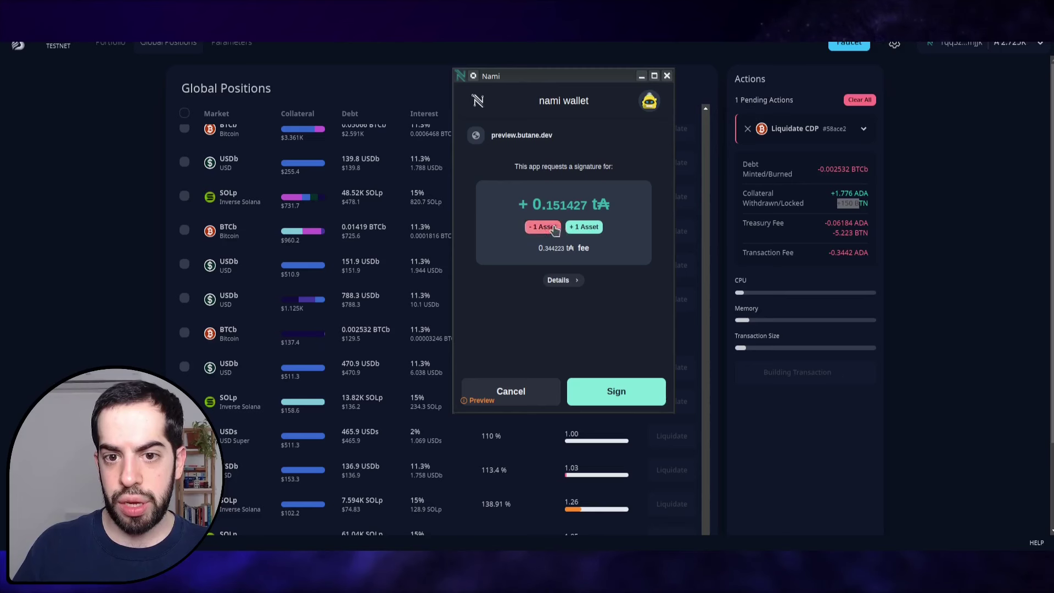
left_click(540, 228)
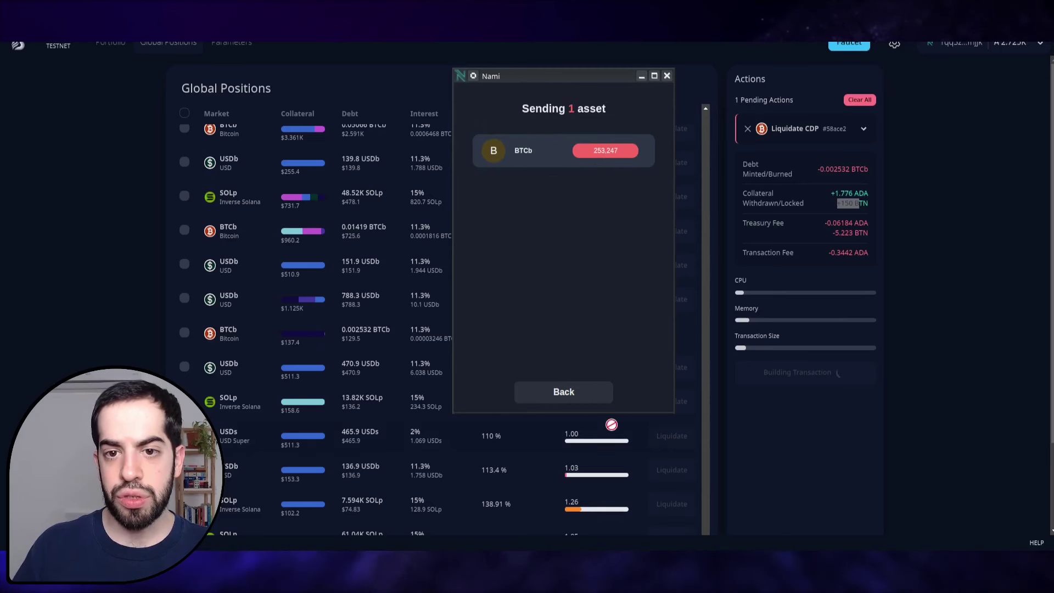
left_click(566, 397)
Try to sign and submit the liquidation transaction by entering the wallet password.
left_click(604, 388)
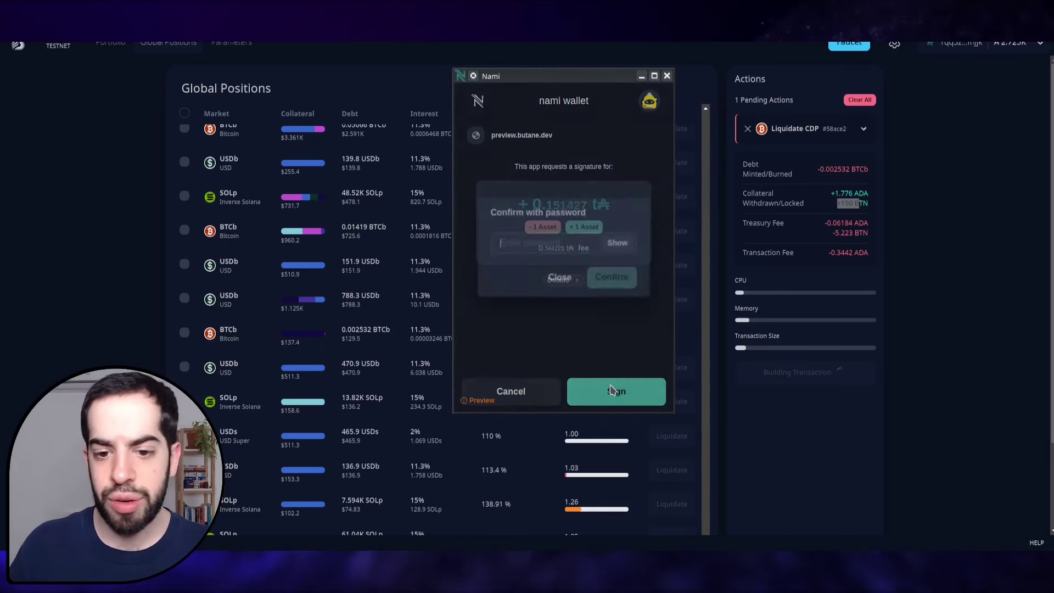
type("****")
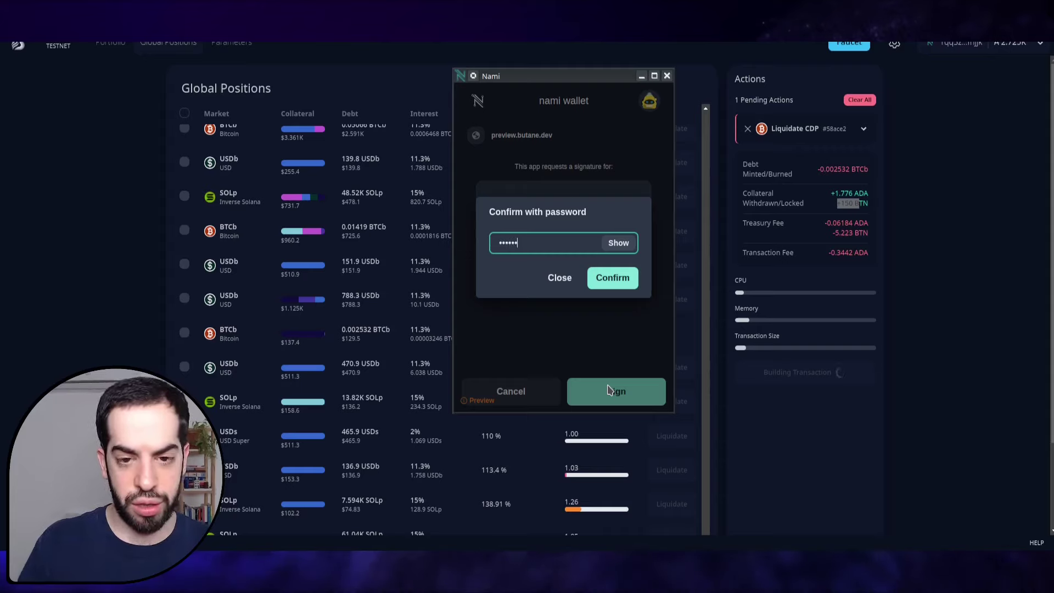
type("**")
key("Return")
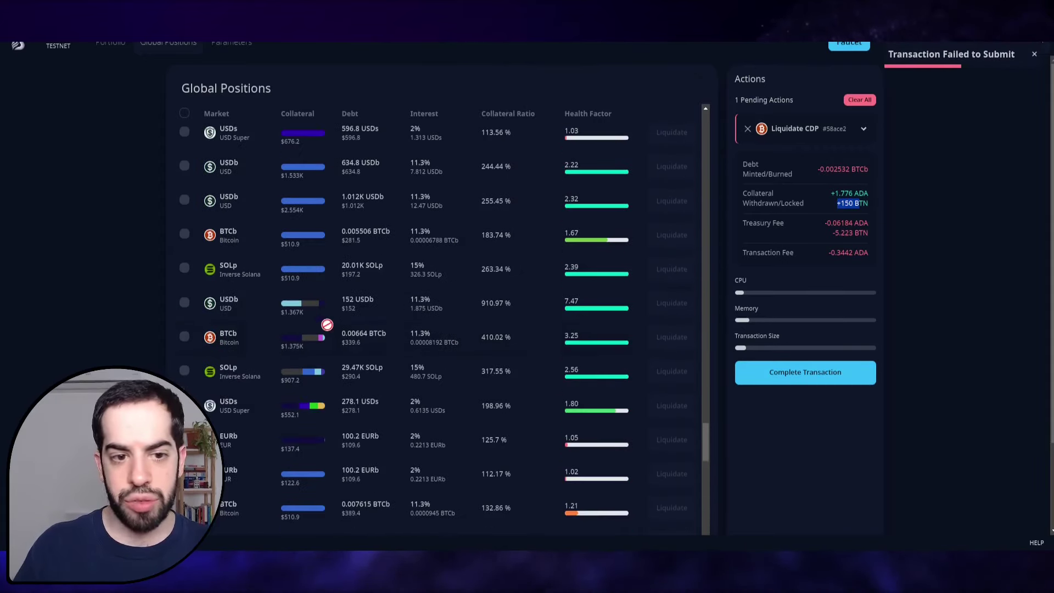
left_click(111, 43)
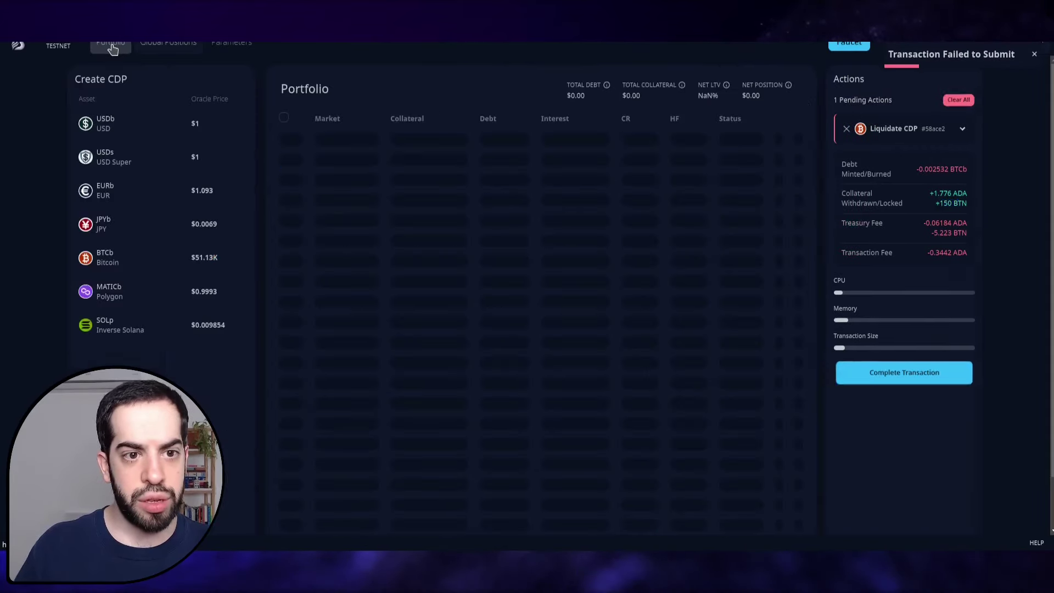
left_click(136, 296)
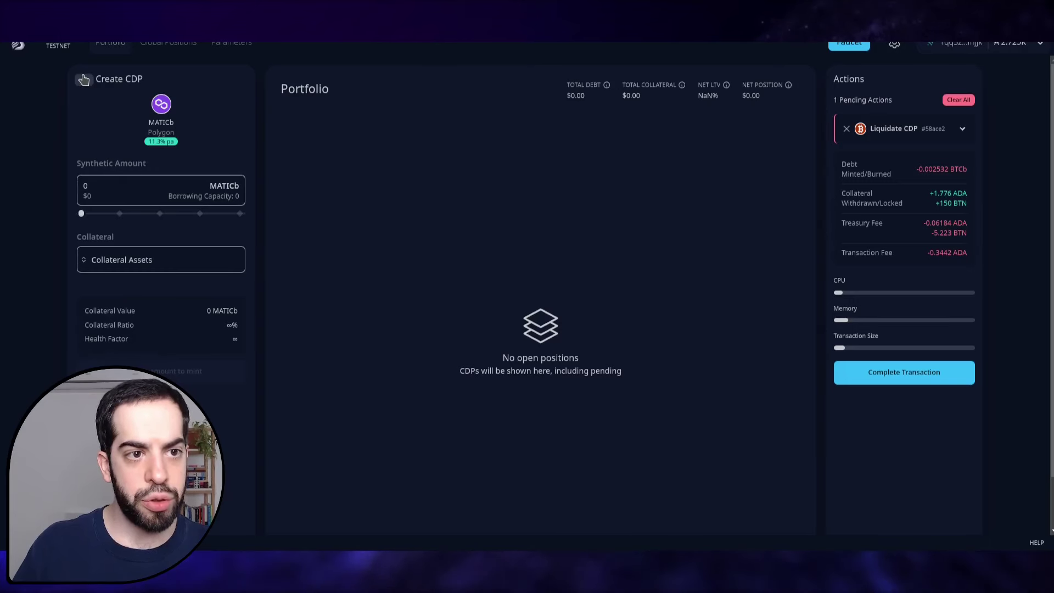
left_click(83, 80)
Sort the global positions by market and then by ascending health factor to inspect the riskiest positions.
left_click(168, 43)
left_click(216, 115)
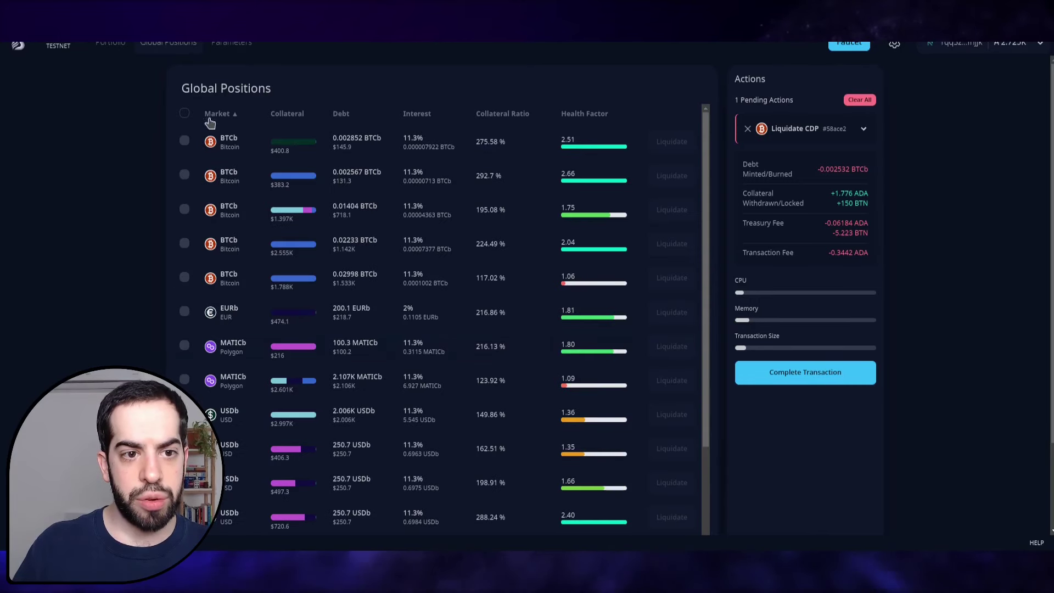
left_click(595, 115)
left_click(595, 115)
left_click(595, 116)
scroll(654, 125, "down", 3)
Clear all pending actions and look through the global positions for ones that can be liquidated.
left_click(859, 99)
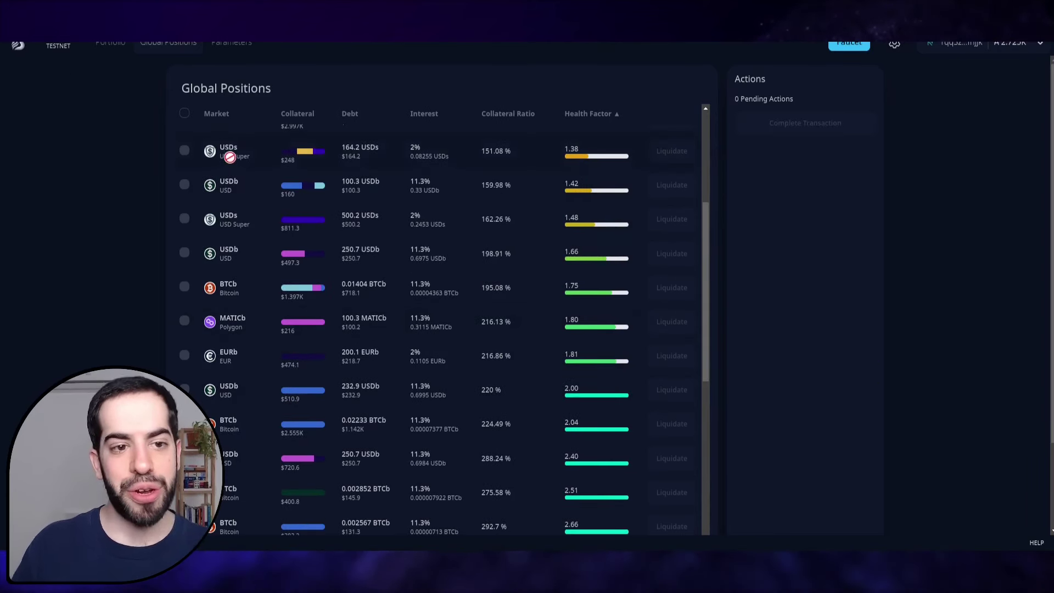
scroll(387, 176, "up", 3)
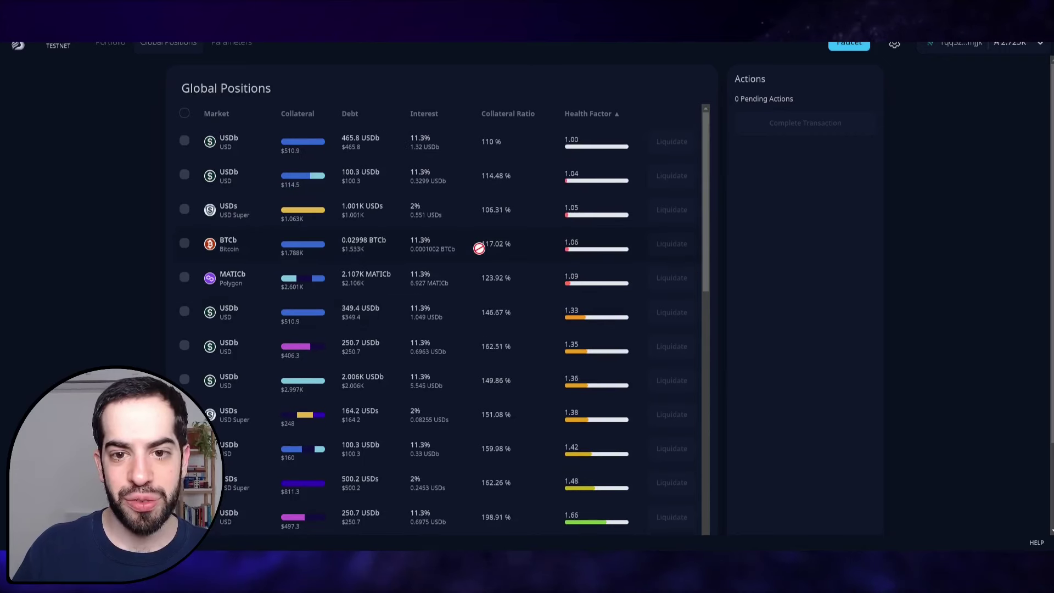
scroll(573, 312, "down", 10)
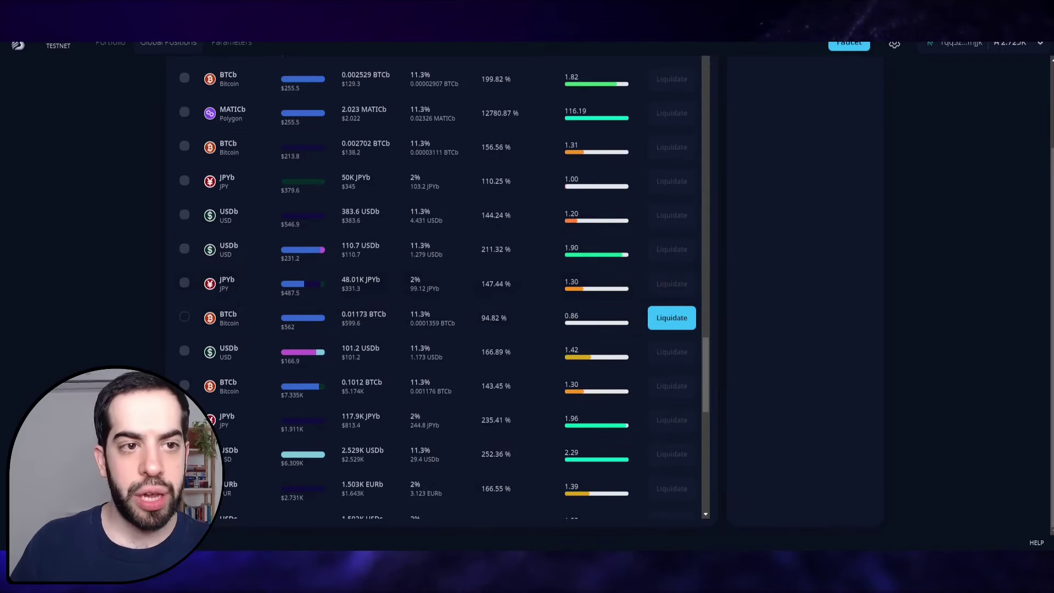
scroll(434, 285, "up", 5)
Start a new BTCb CDP from the portfolio and choose ADA and BTN as its collateral assets.
left_click(110, 42)
left_click(87, 288)
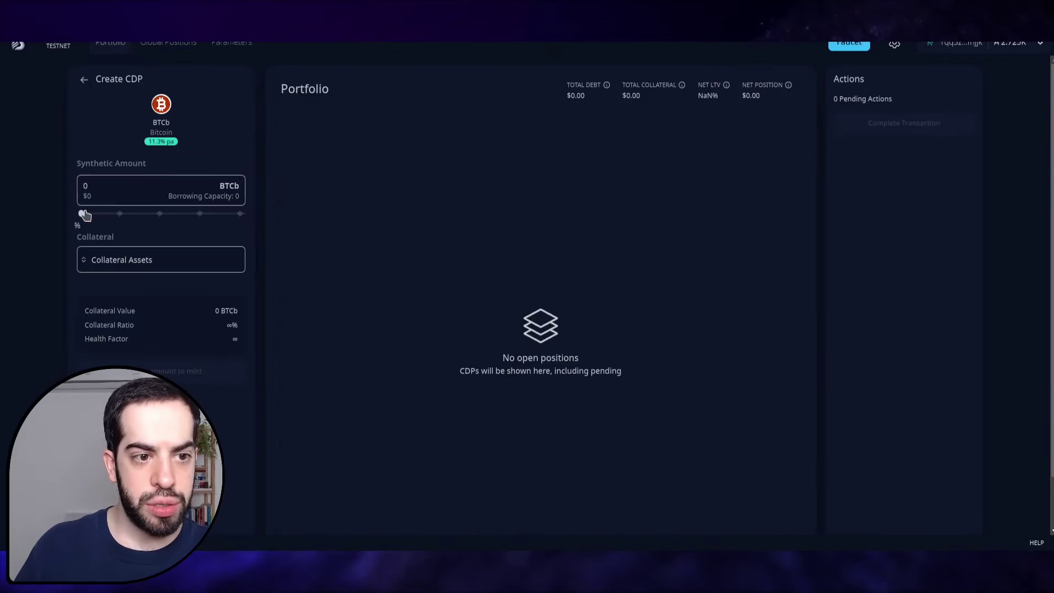
left_click(132, 259)
left_click(124, 288)
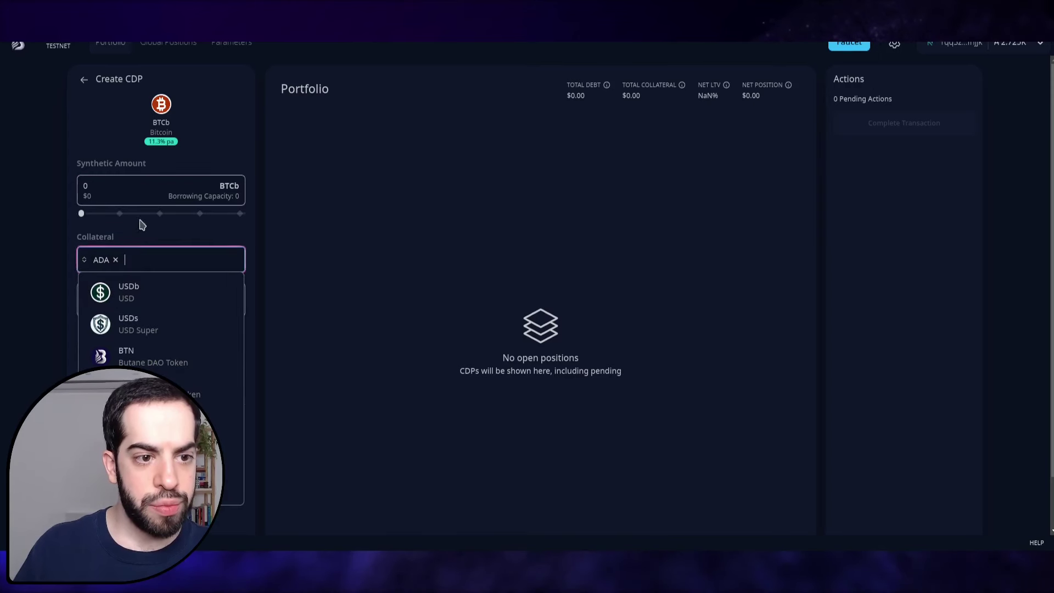
left_click(127, 356)
left_click(69, 363)
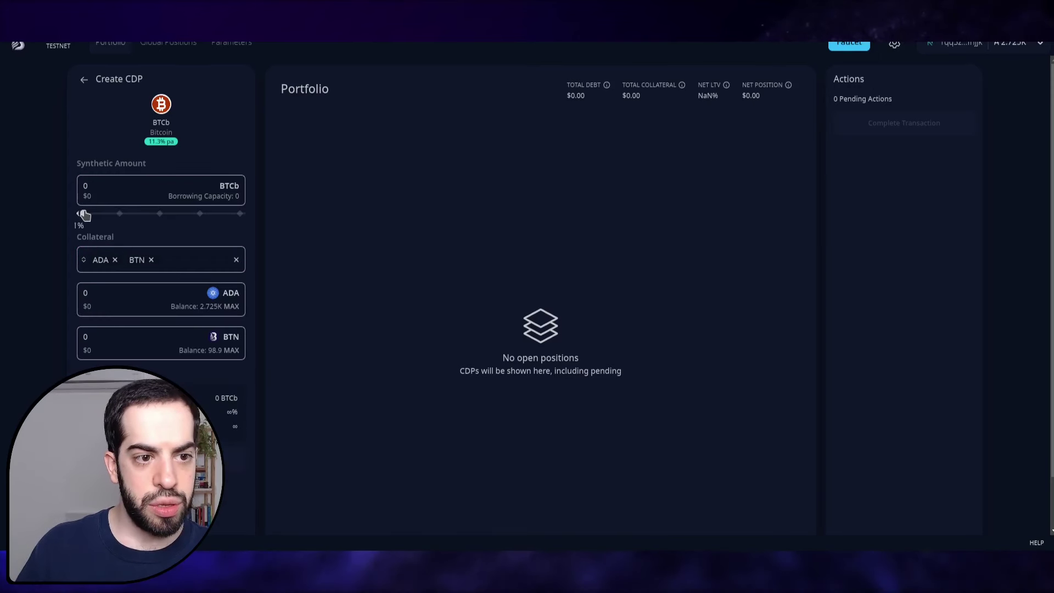
Set the CDP to mint 0.01 BTCb against 1000 ADA and the maximum available BTN balance as collateral.
left_click(128, 194)
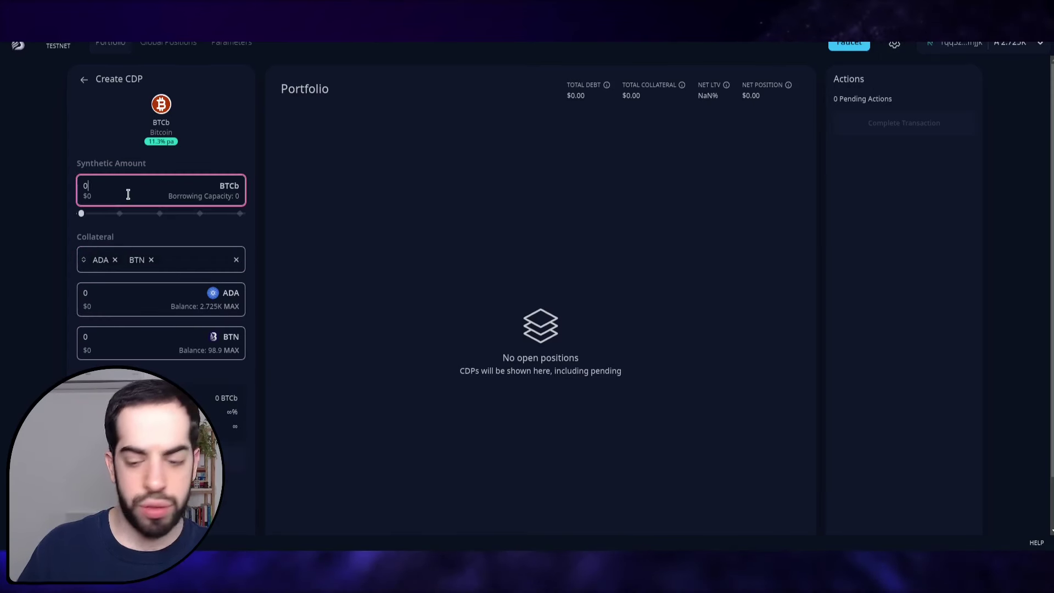
type(".1")
left_click(57, 193)
left_click(116, 295)
type("1000")
left_click(146, 342)
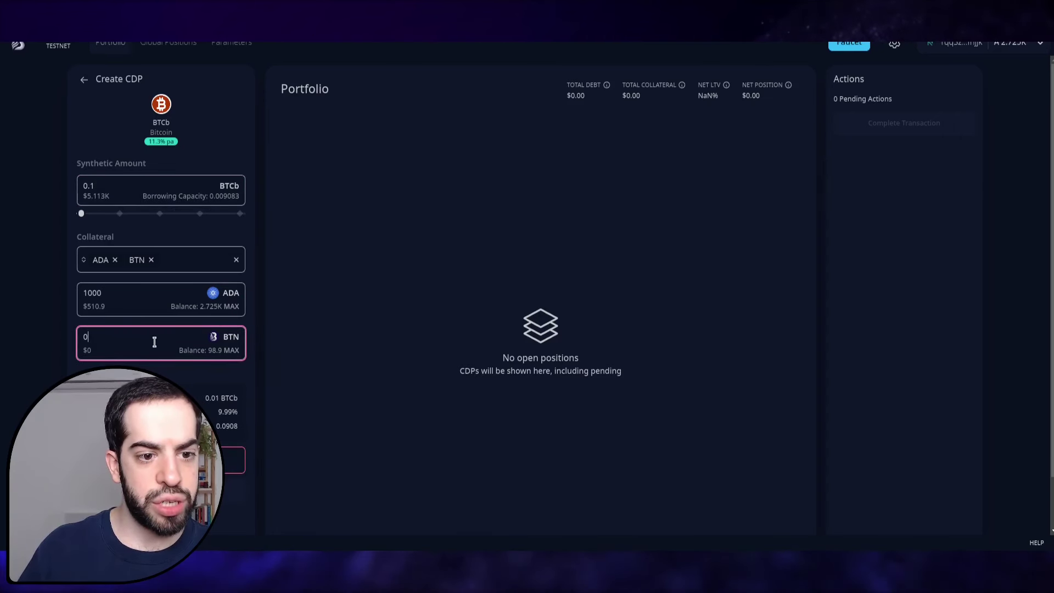
left_click(233, 351)
left_click(113, 187)
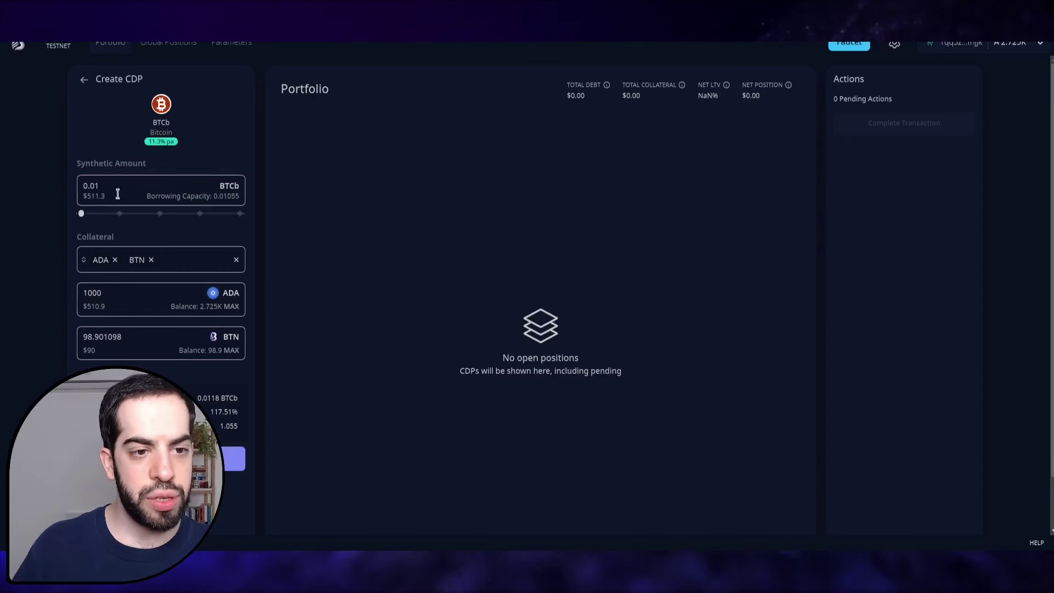
left_click(115, 296)
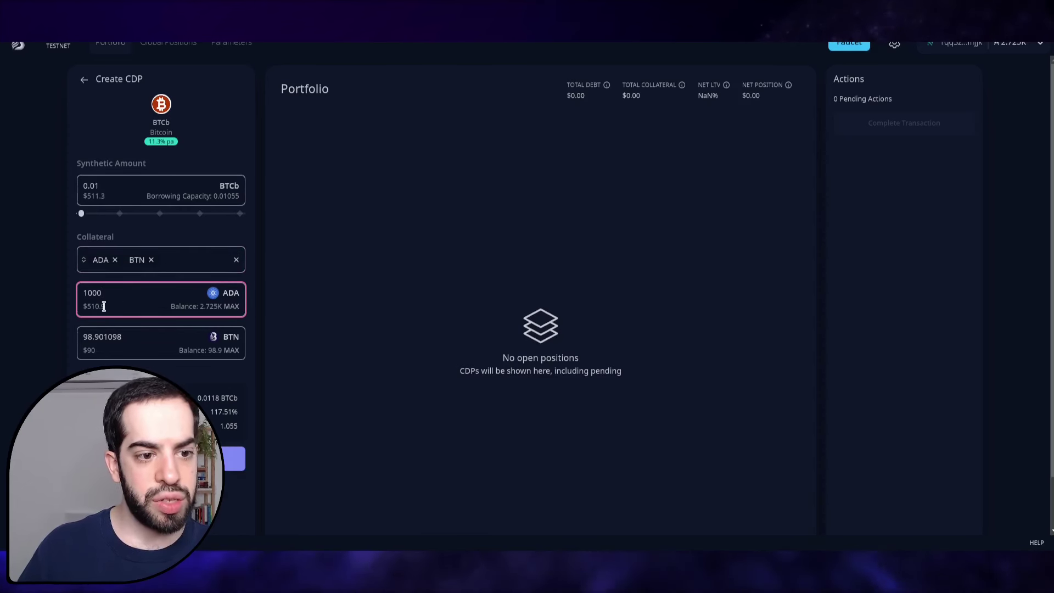
left_click(101, 336)
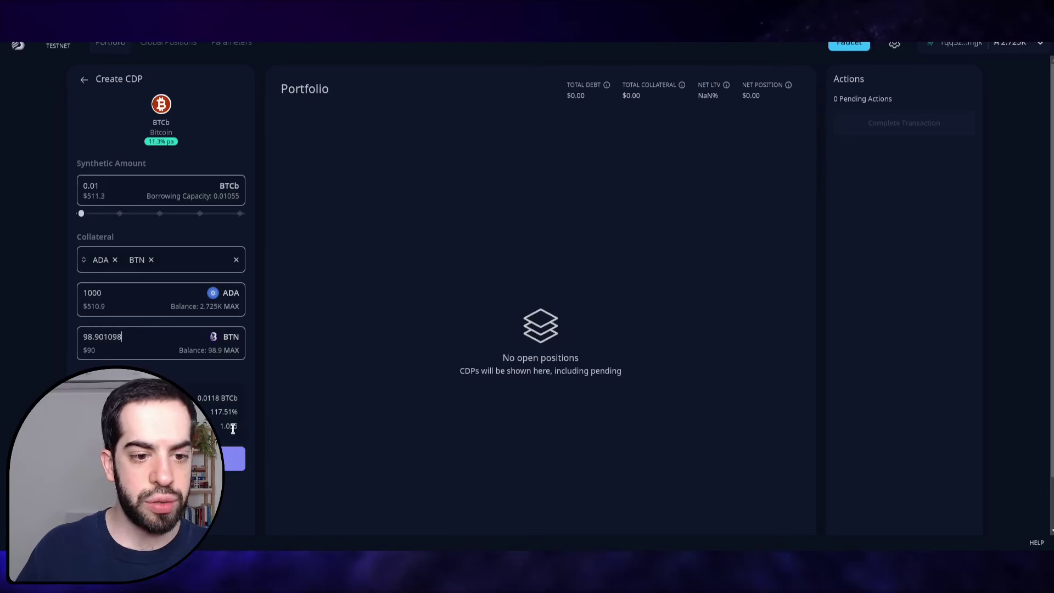
Queue the BTCb CDP creation, then sign and submit its transaction with the wallet password.
left_click(235, 459)
left_click(974, 341)
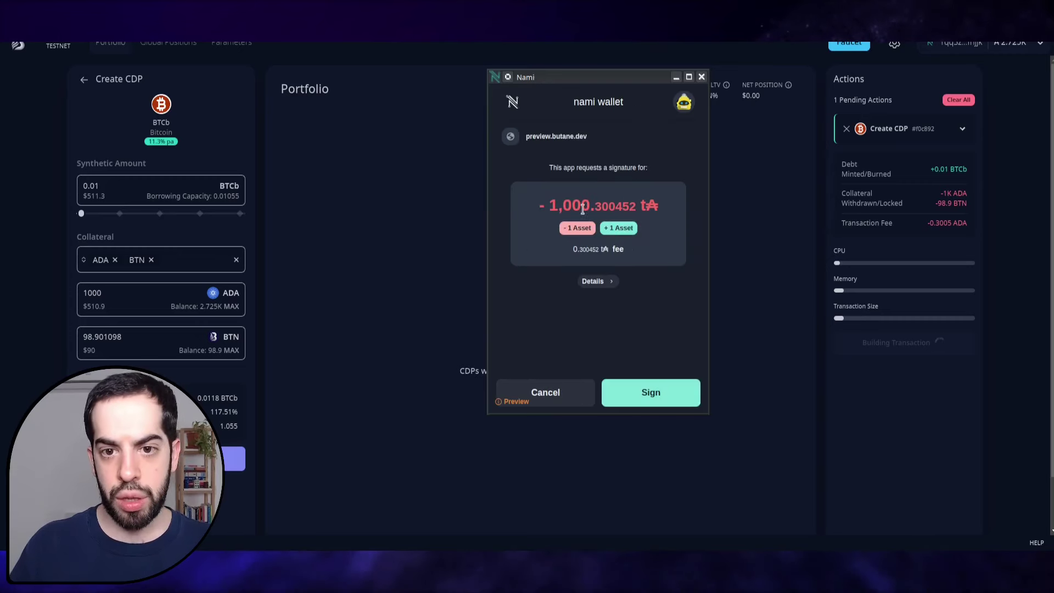
left_click(681, 396)
key("Return")
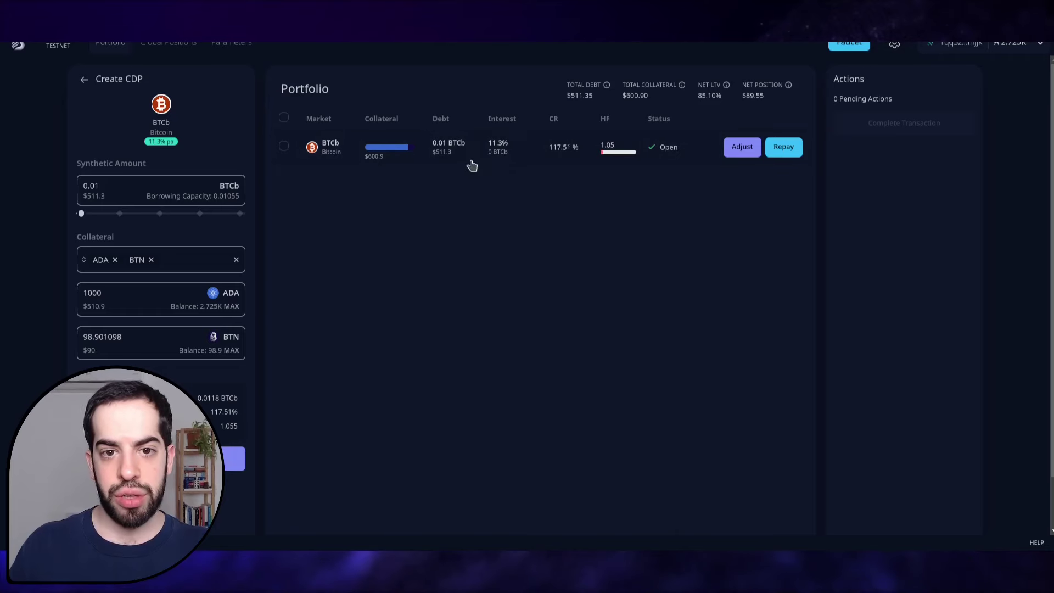
left_click(109, 48)
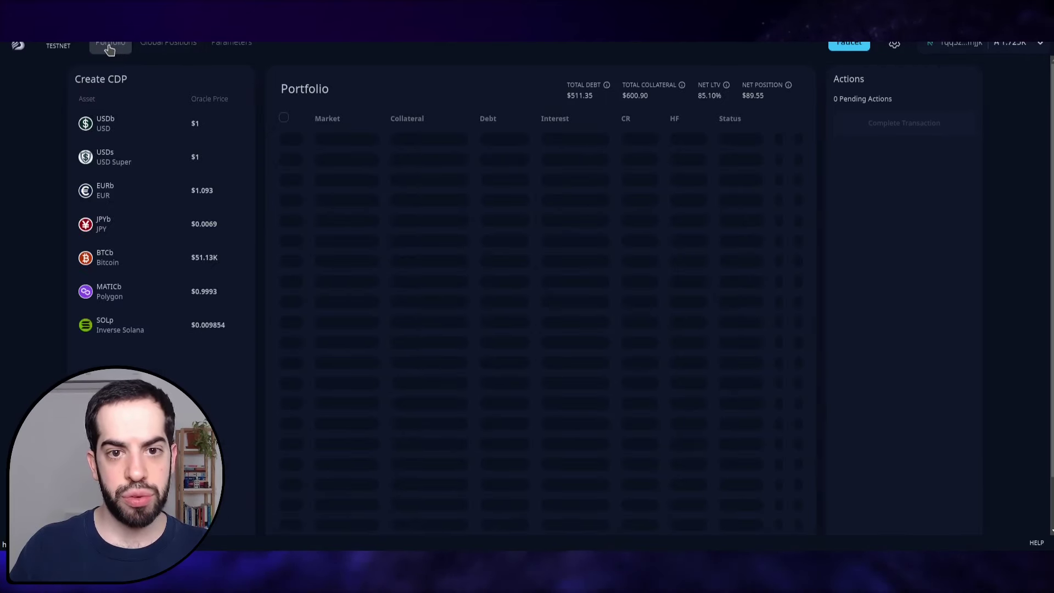
left_click(138, 256)
left_click(76, 82)
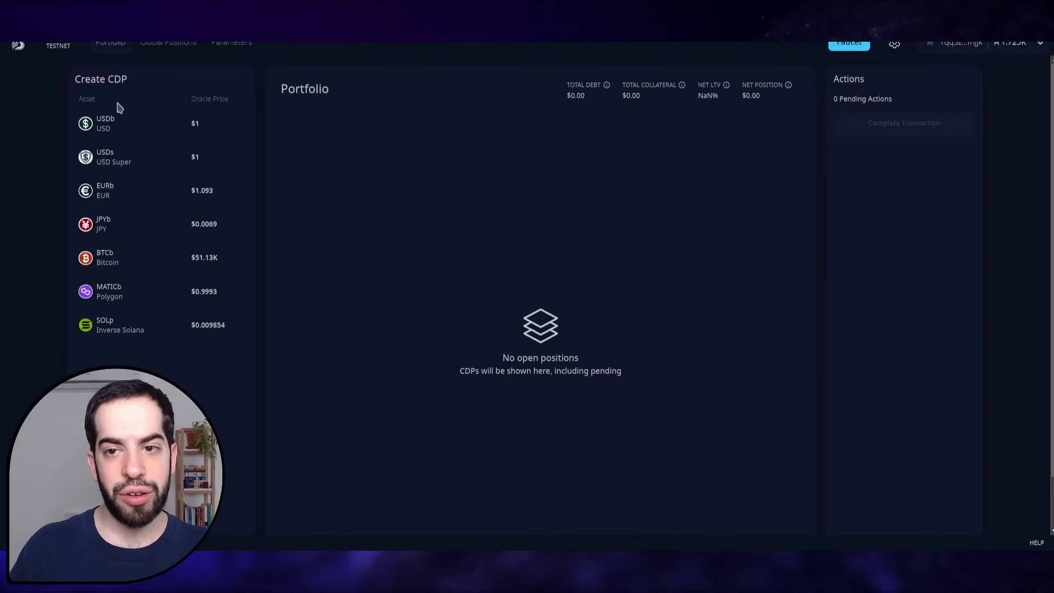
Queue the liquidation of the BTCb position with a 0.86 health factor in the global positions.
left_click(168, 45)
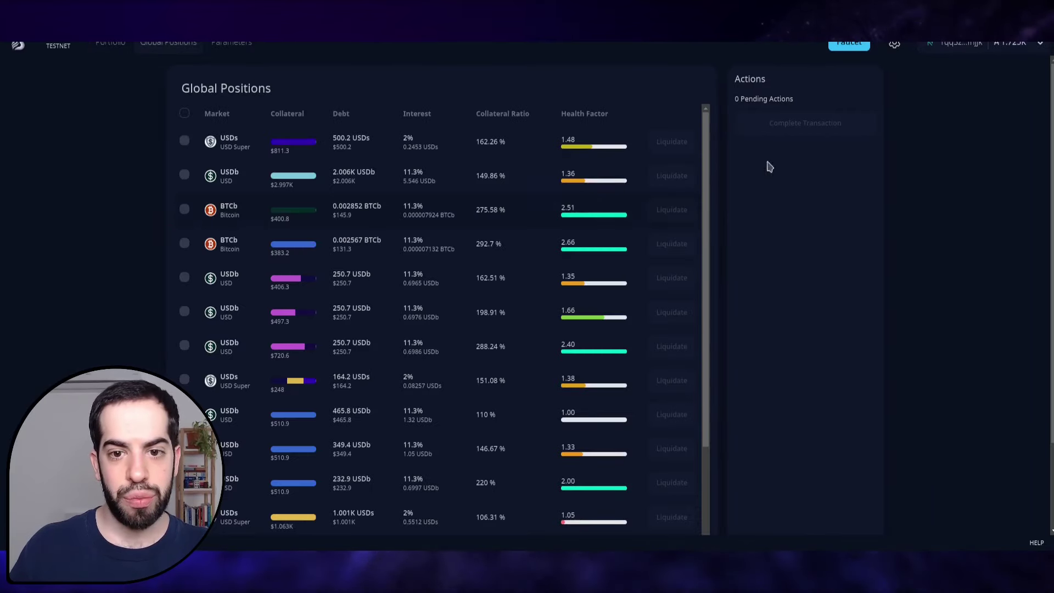
scroll(640, 199, "down", 10)
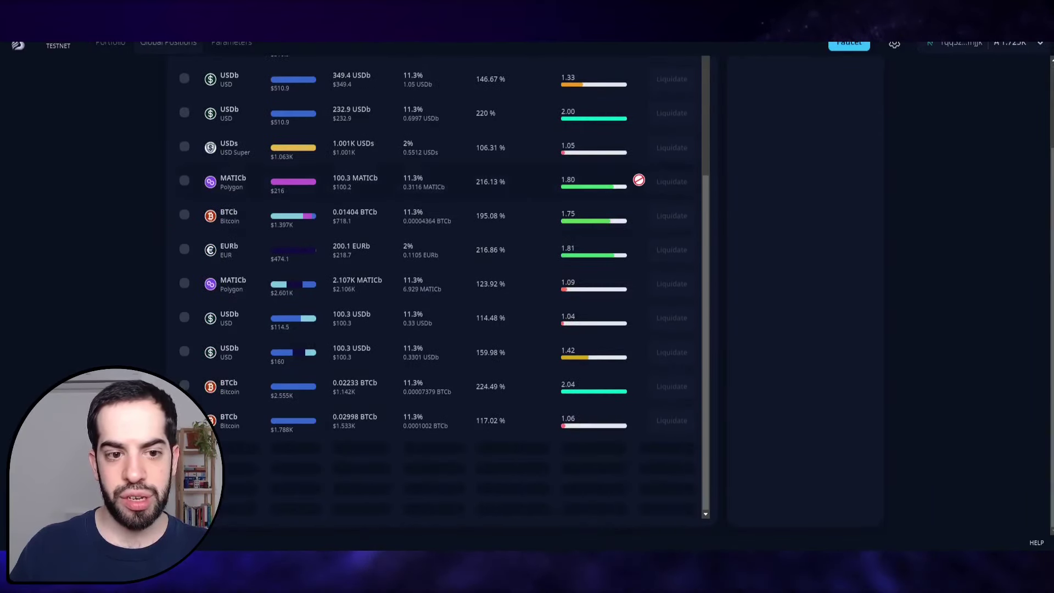
scroll(645, 192, "down", 8)
left_click(671, 408)
scroll(830, 173, "up", 2)
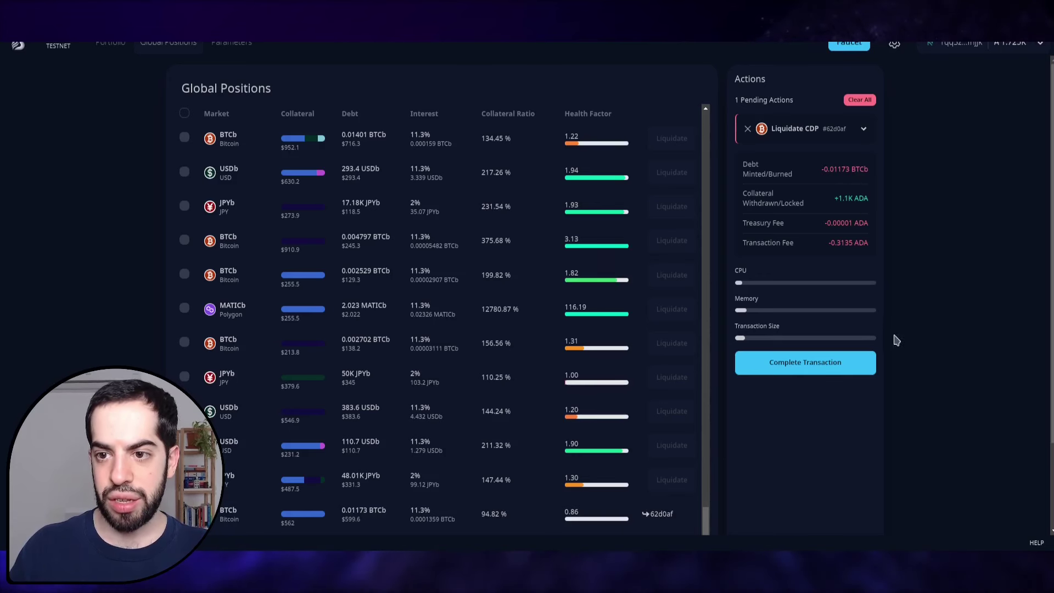
Start completing the queued liquidation and inspect the BTCb being sent in the wallet's signature request.
left_click(831, 371)
left_click(587, 241)
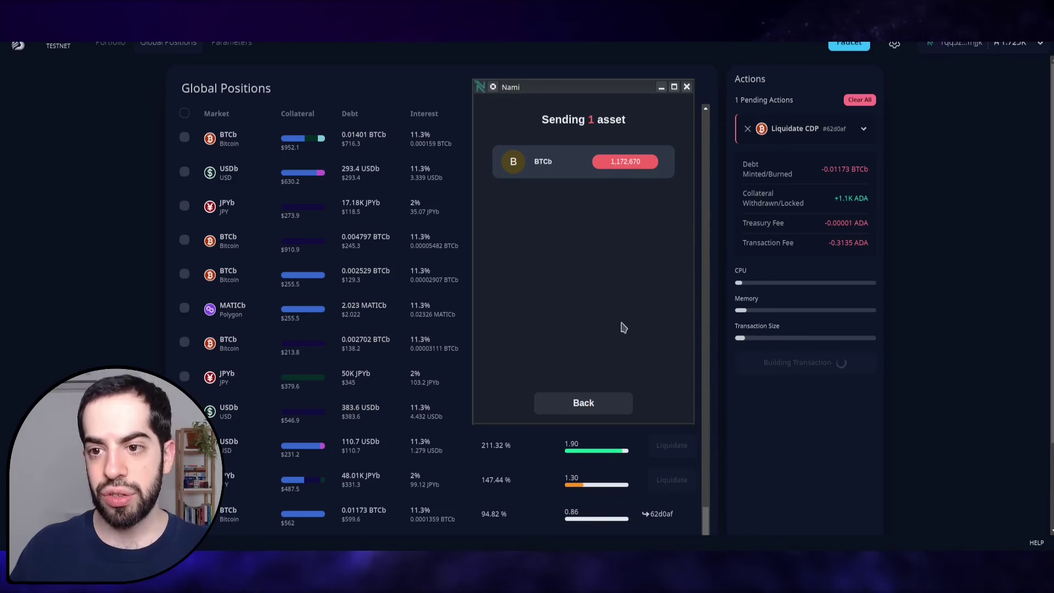
left_click(614, 402)
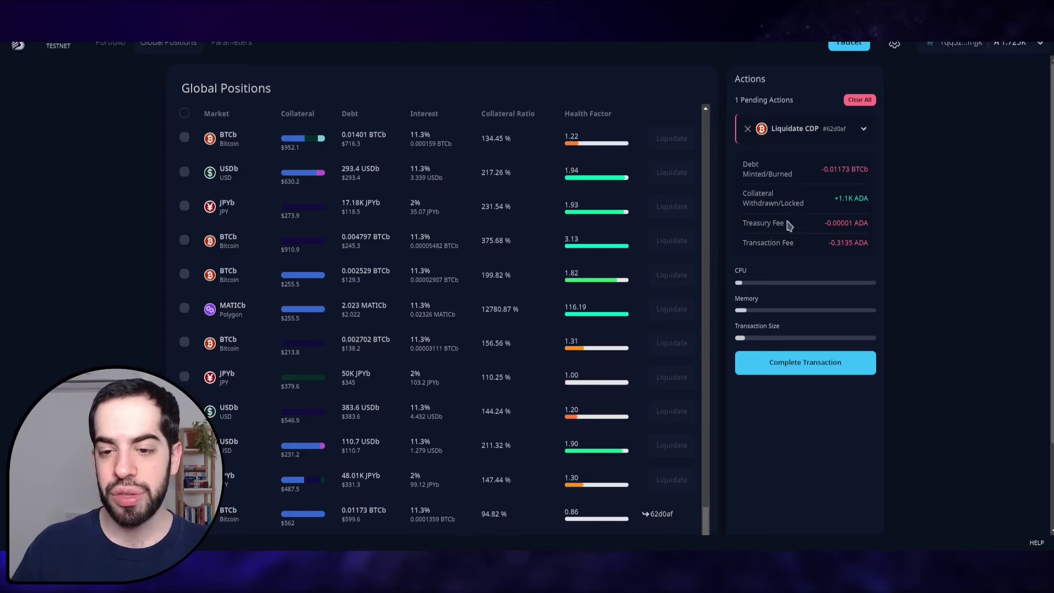
Check the portfolio for open positions and review the wallet's asset balances, including BTCb.
left_click(110, 43)
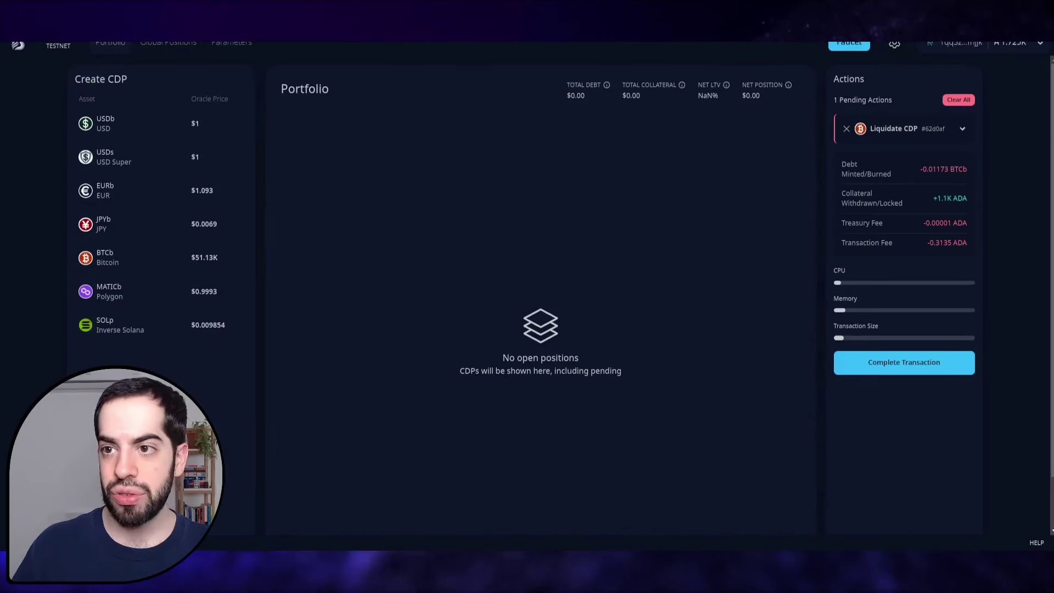
scroll(900, 258, "down", 2)
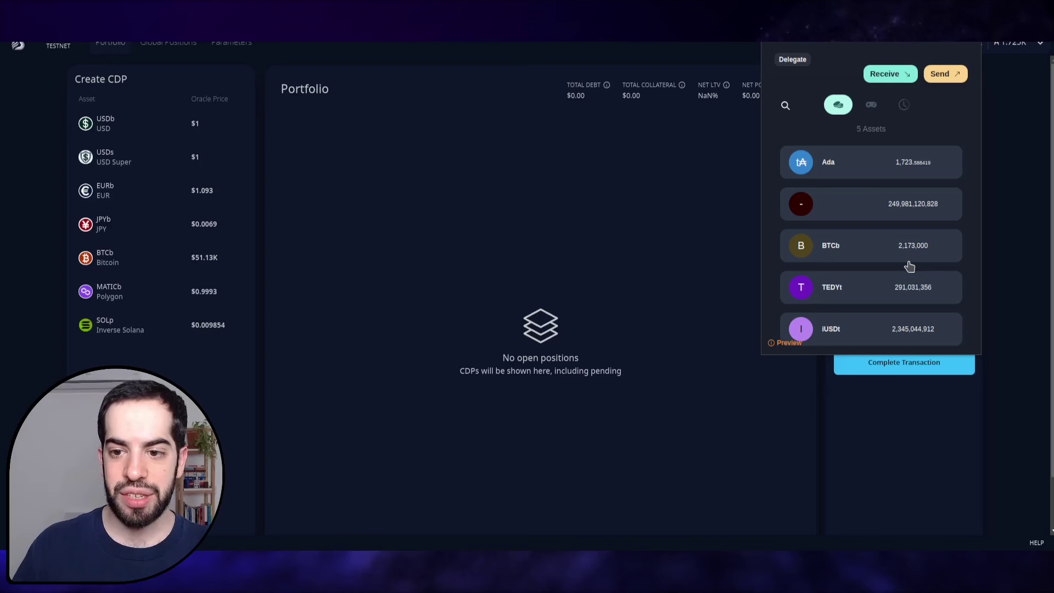
left_click(901, 459)
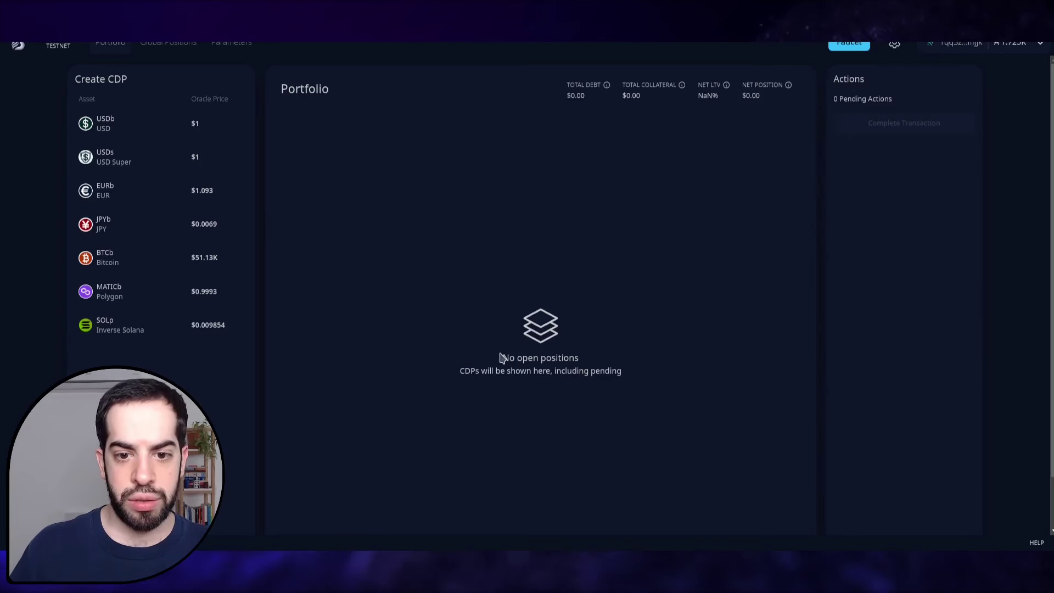
left_click_drag(501, 358, 618, 361)
left_click(619, 362)
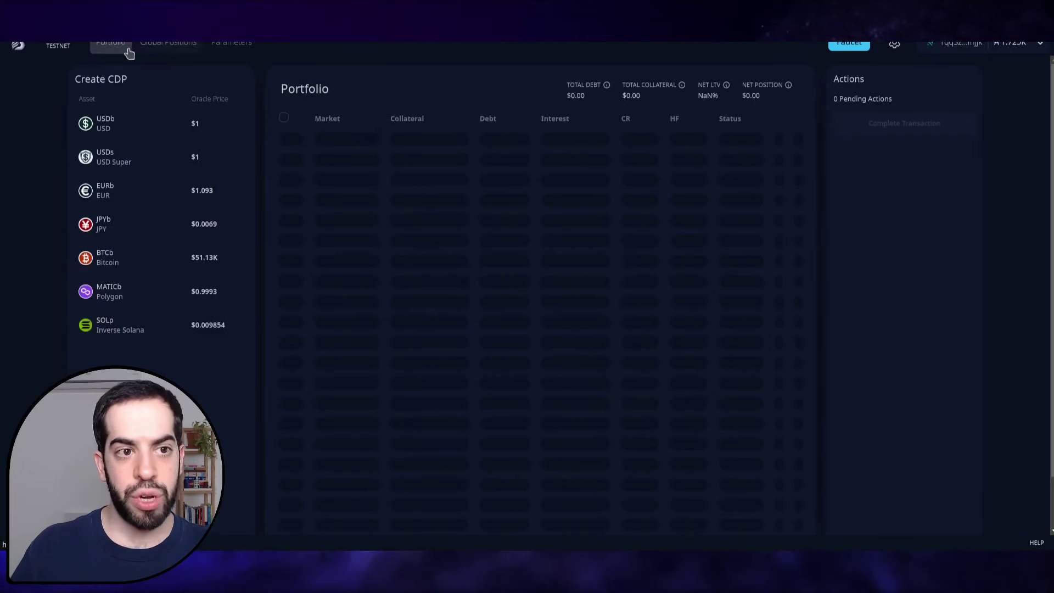
left_click(961, 42)
left_click(991, 127)
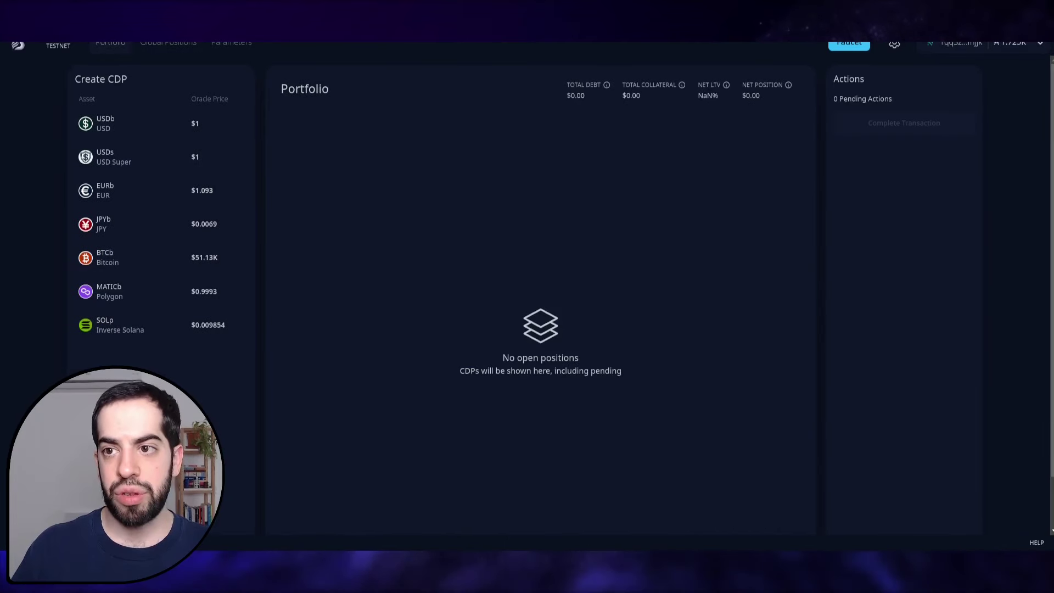
Switch to Butane's X profile to skim its posts, then review the results on the token sale page.
left_click(621, 227)
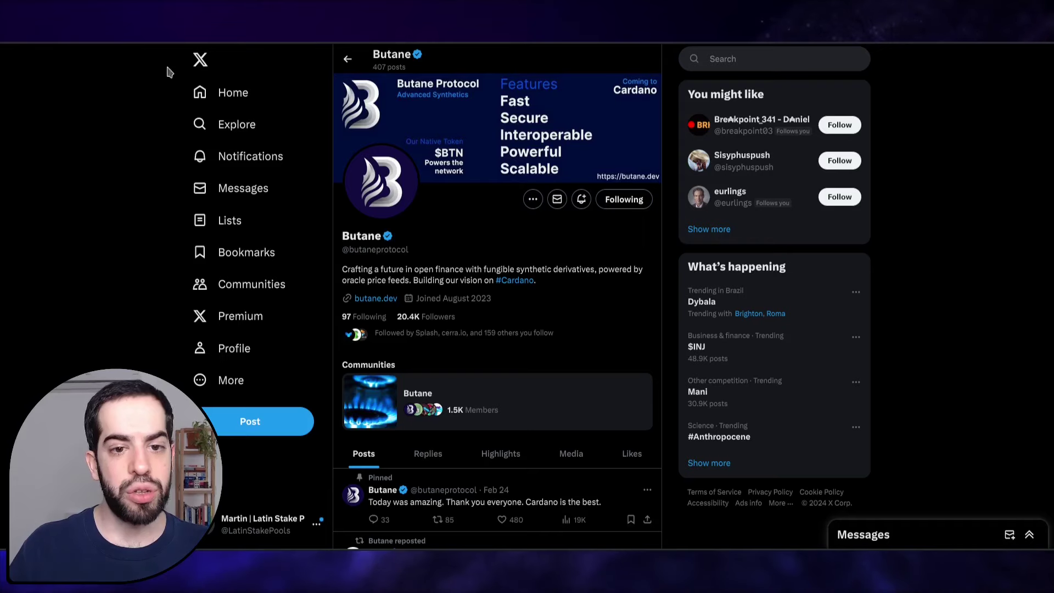
scroll(609, 306, "down", 5)
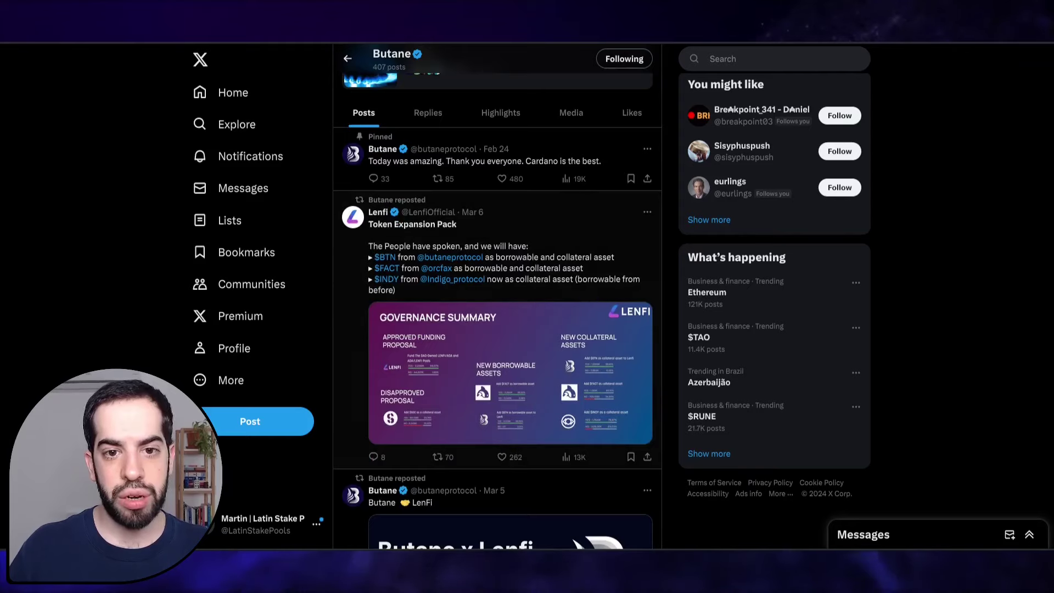
left_click_drag(543, 383, 601, 383)
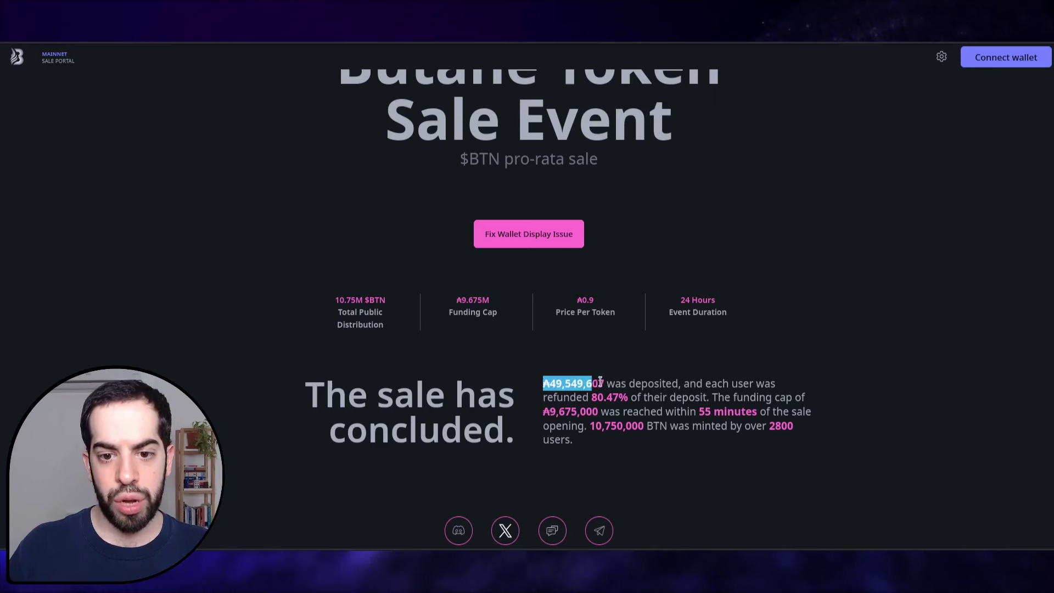
left_click(621, 403)
scroll(647, 442, "down", 1)
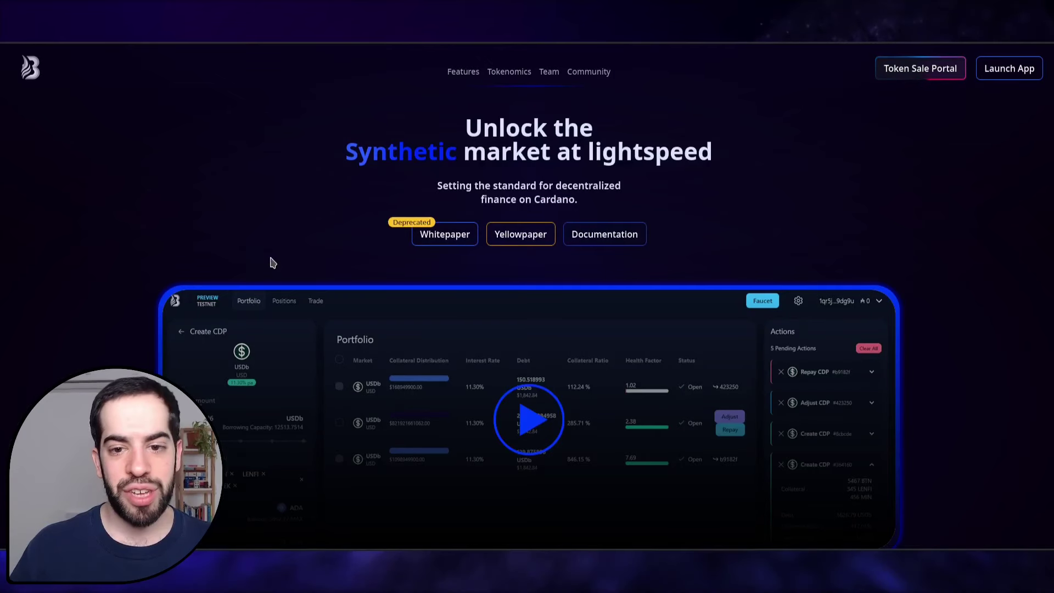
Look over the Butane website's home page, including its paper and documentation links and app preview.
scroll(268, 255, "down", 3)
scroll(266, 255, "up", 4)
scroll(266, 254, "down", 2)
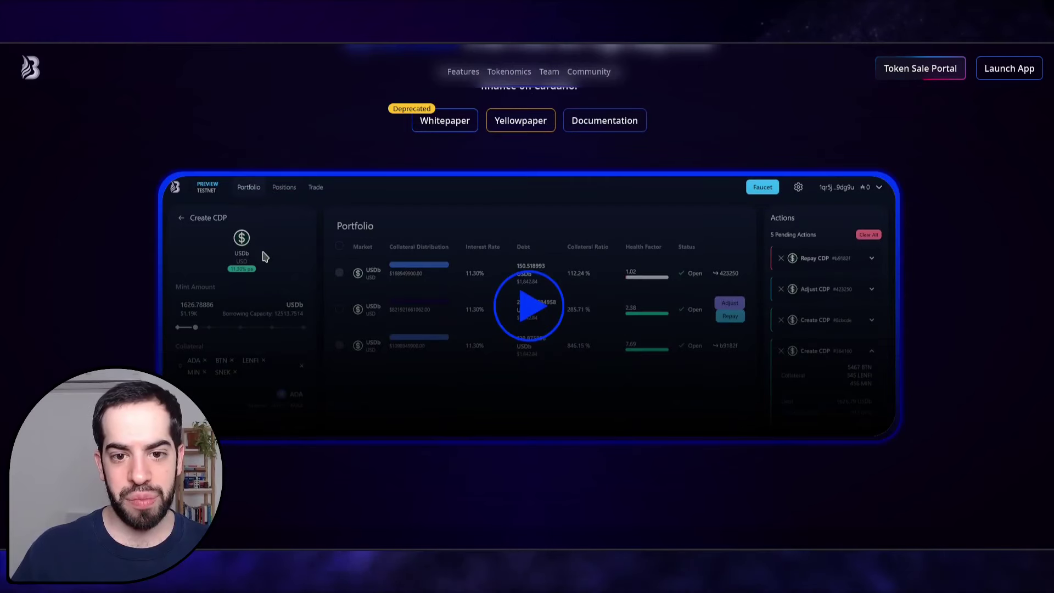
scroll(264, 255, "up", 2)
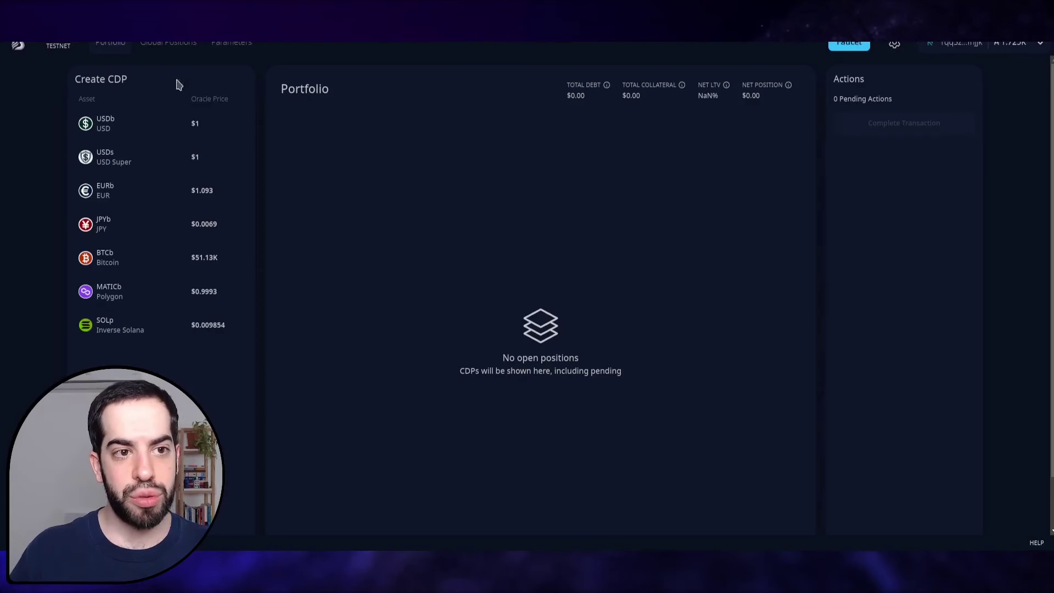
Return to the testnet's global positions and examine collateral breakdowns, health factors and which positions can be liquidated.
left_click(174, 44)
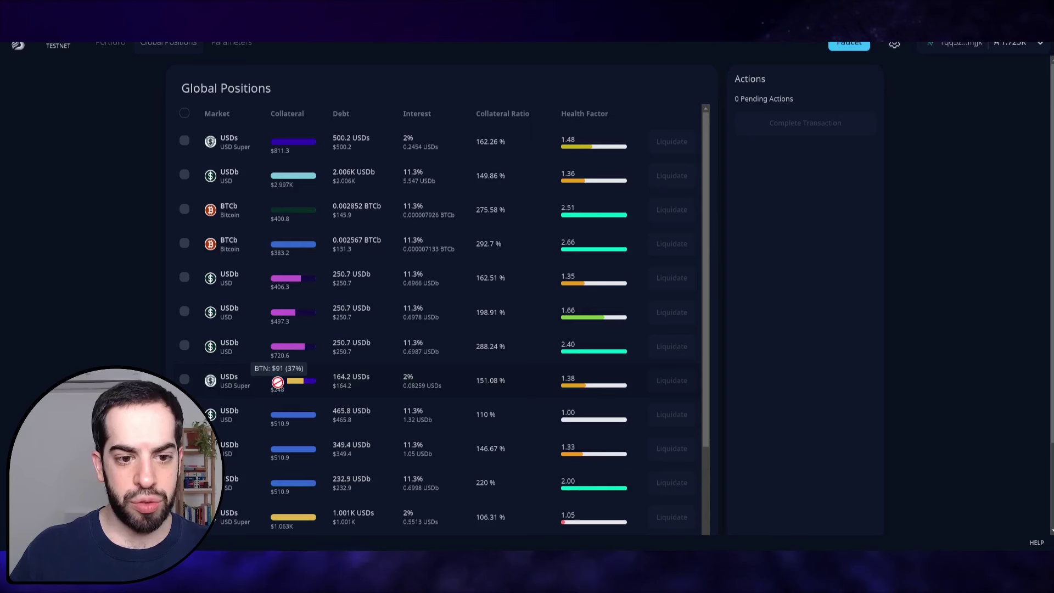
mouse_move(289, 382)
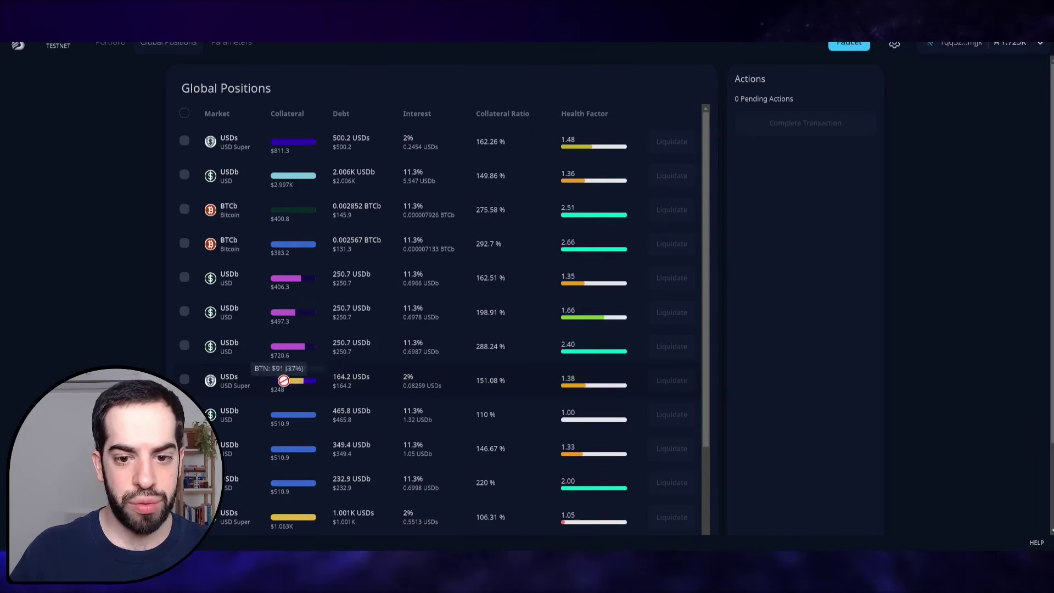
scroll(370, 395, "down", 5)
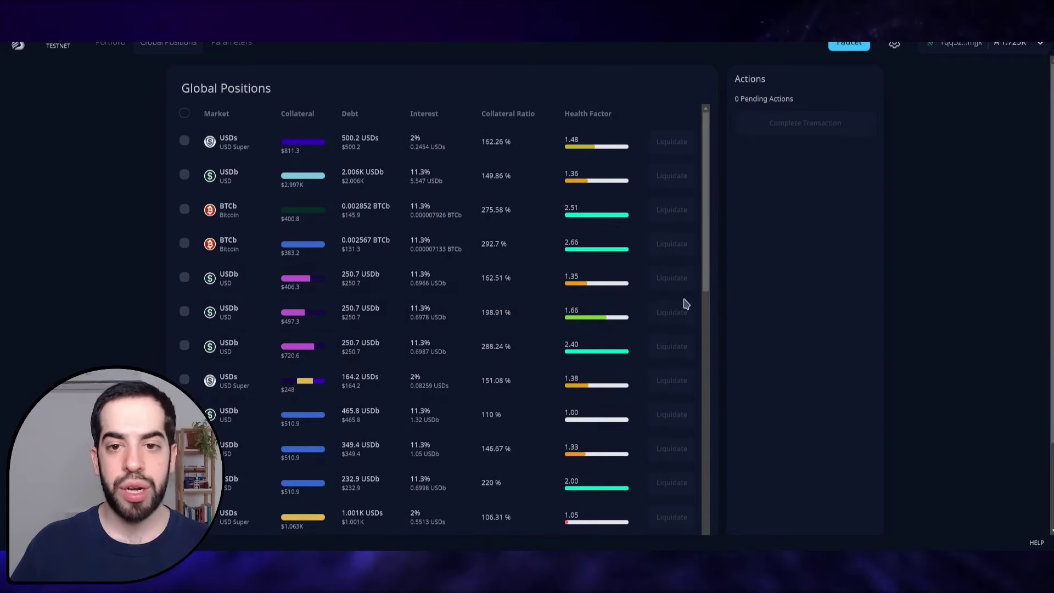
scroll(677, 278, "down", 10)
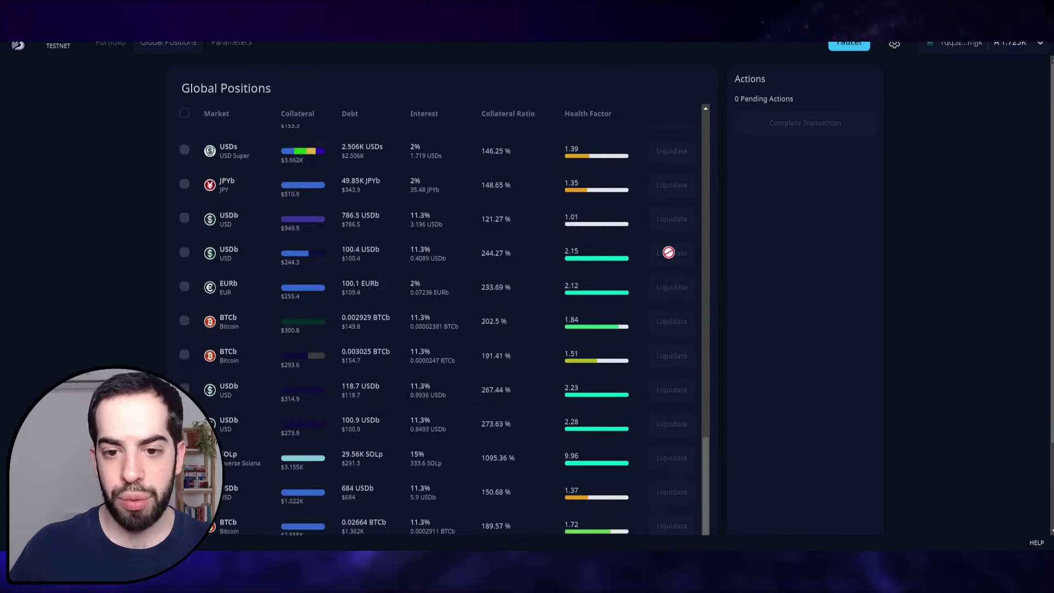
scroll(666, 253, "down", 10)
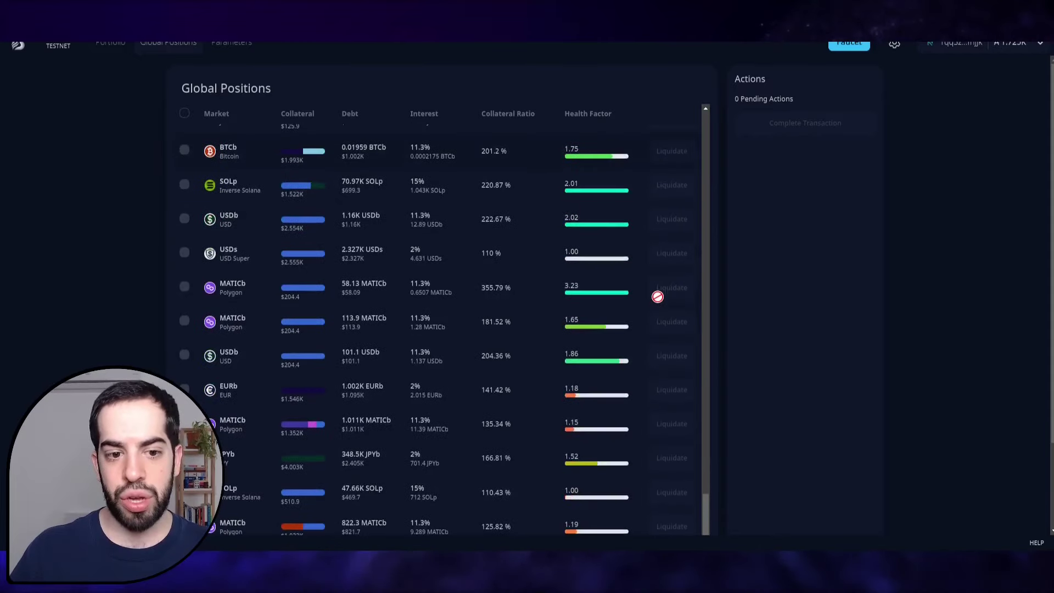
scroll(657, 297, "down", 2)
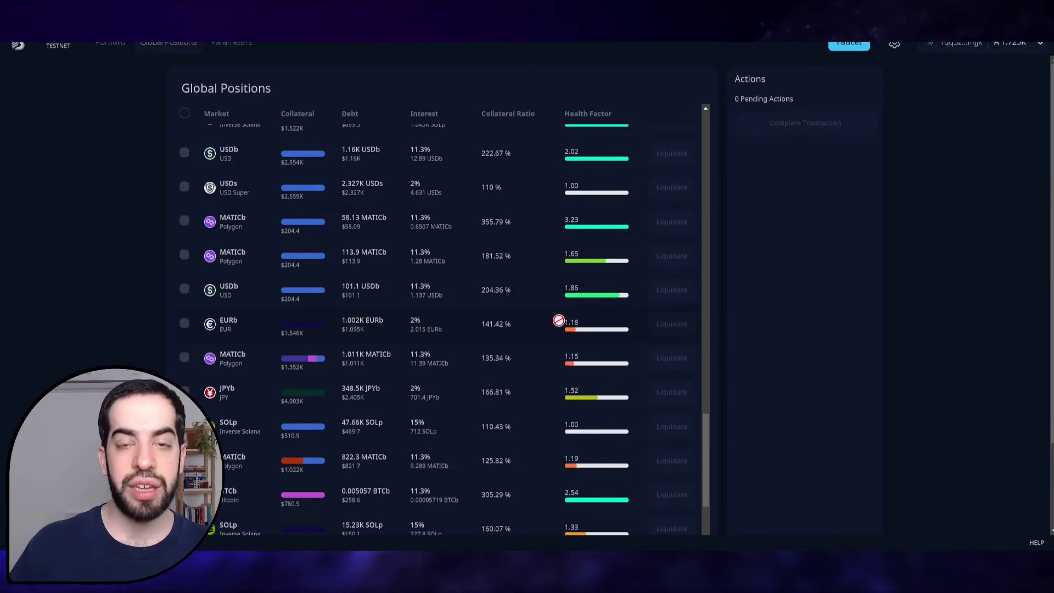
scroll(548, 343, "down", 8)
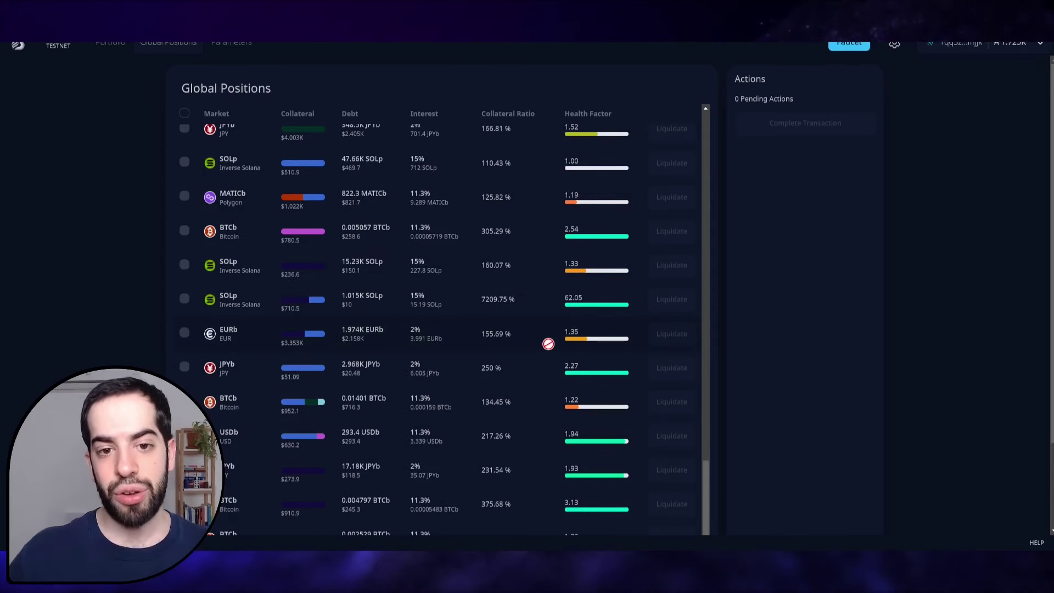
scroll(656, 295, "down", 10)
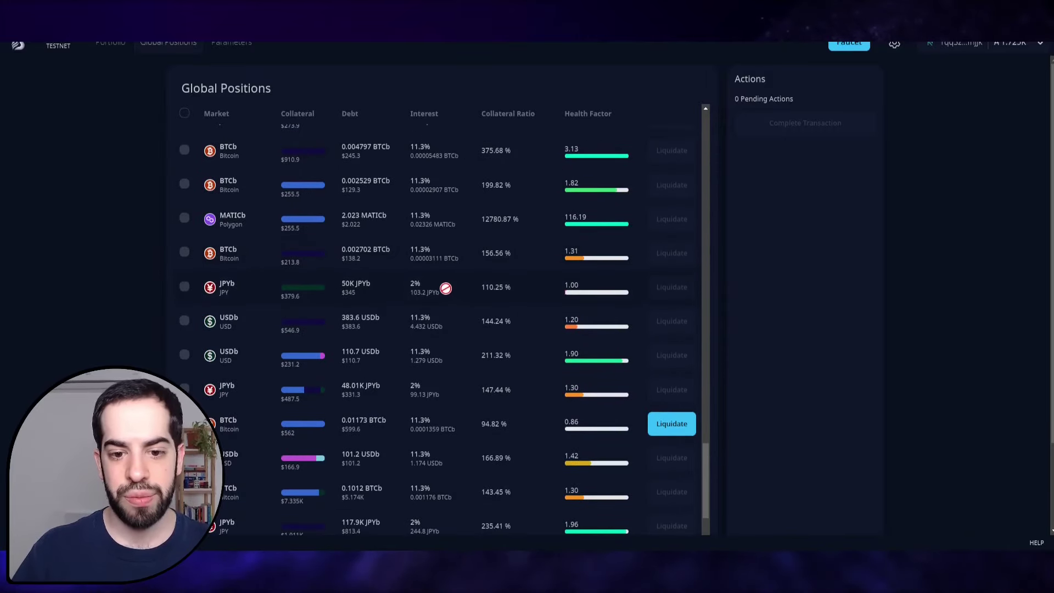
scroll(275, 216, "down", 10)
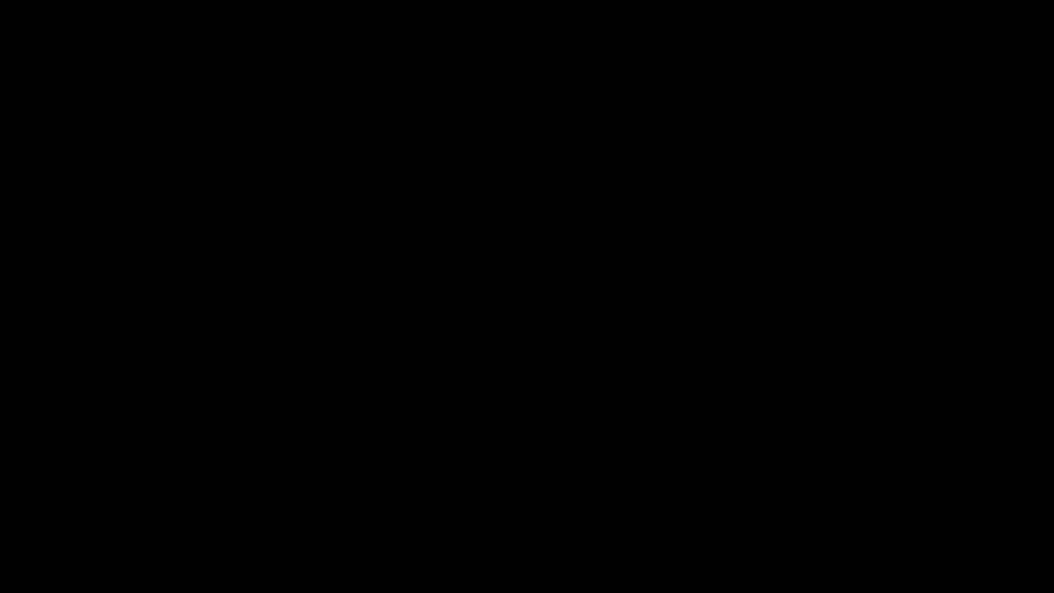